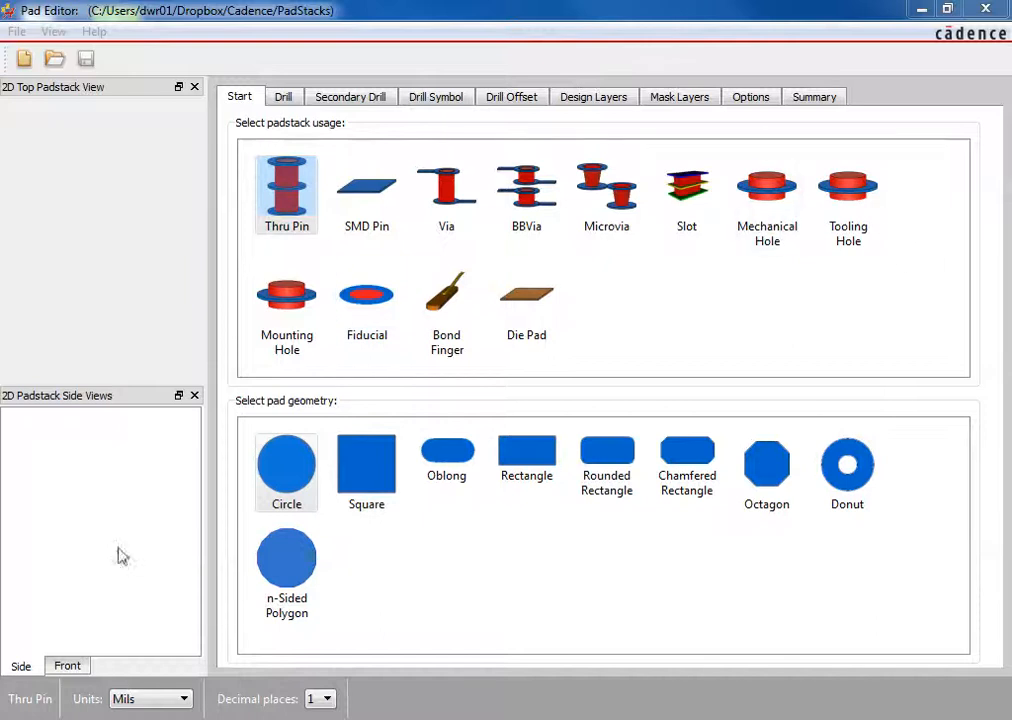
# Choose Thru Pin as the padstack usage and change the units to Millimeter, accepting the loss of accuracy.
pyautogui.click(299, 187)
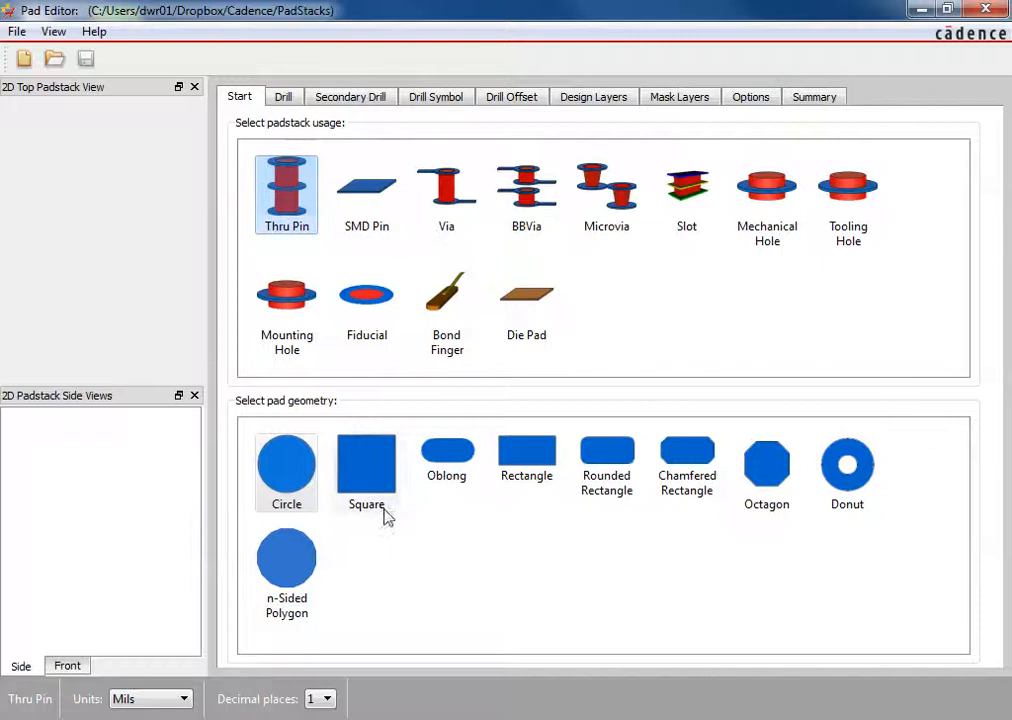
pyautogui.click(283, 99)
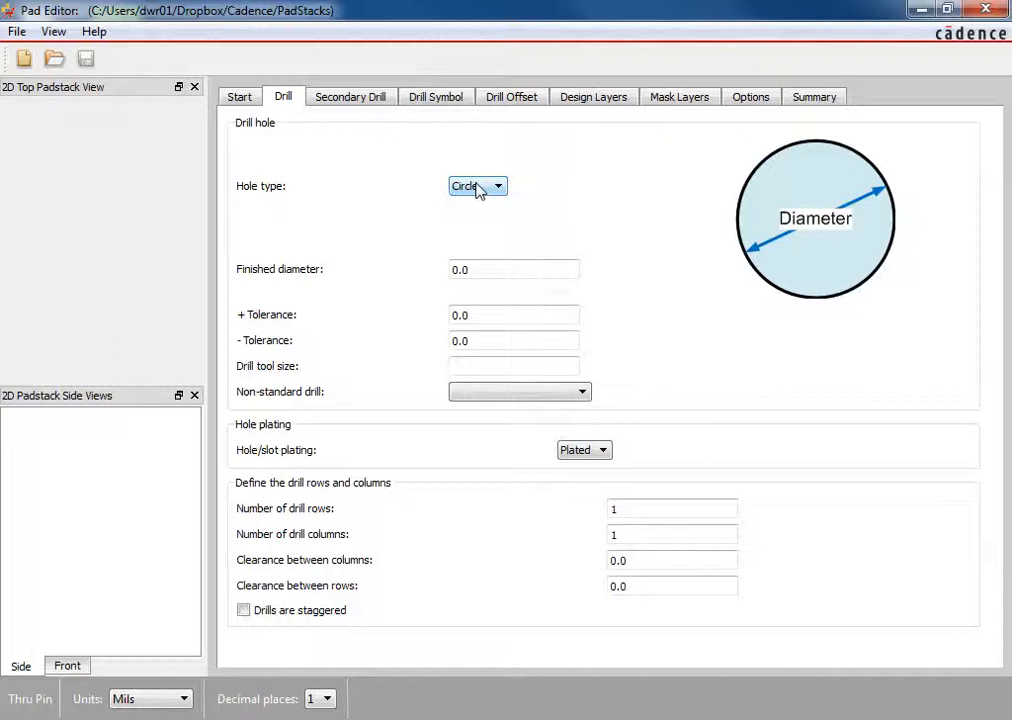
pyautogui.click(490, 270)
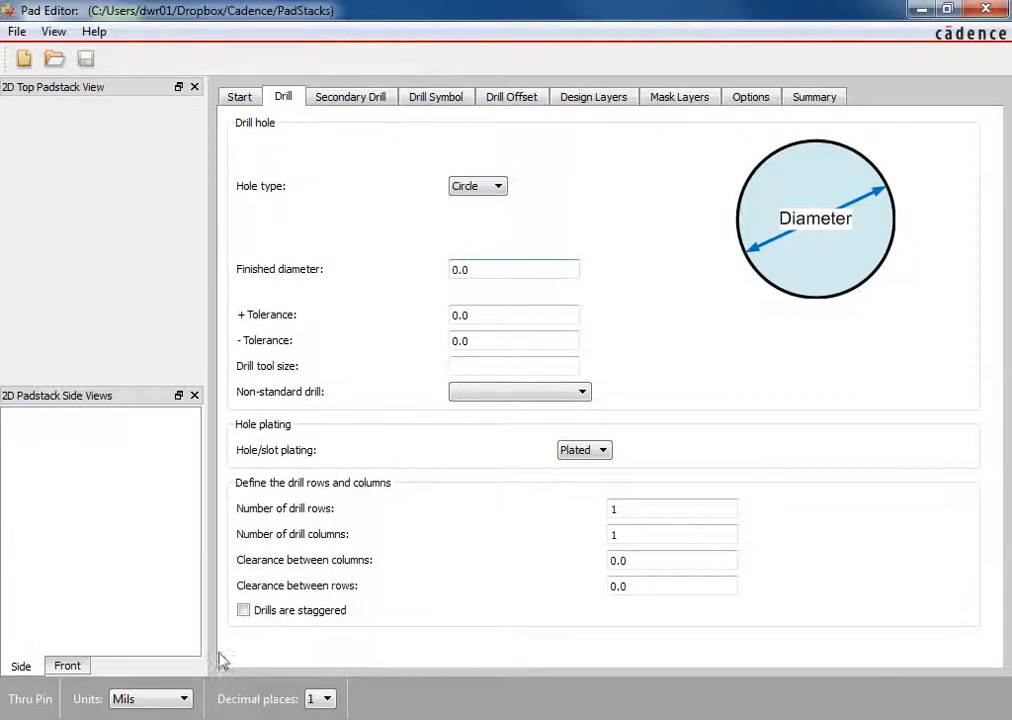
pyautogui.click(158, 705)
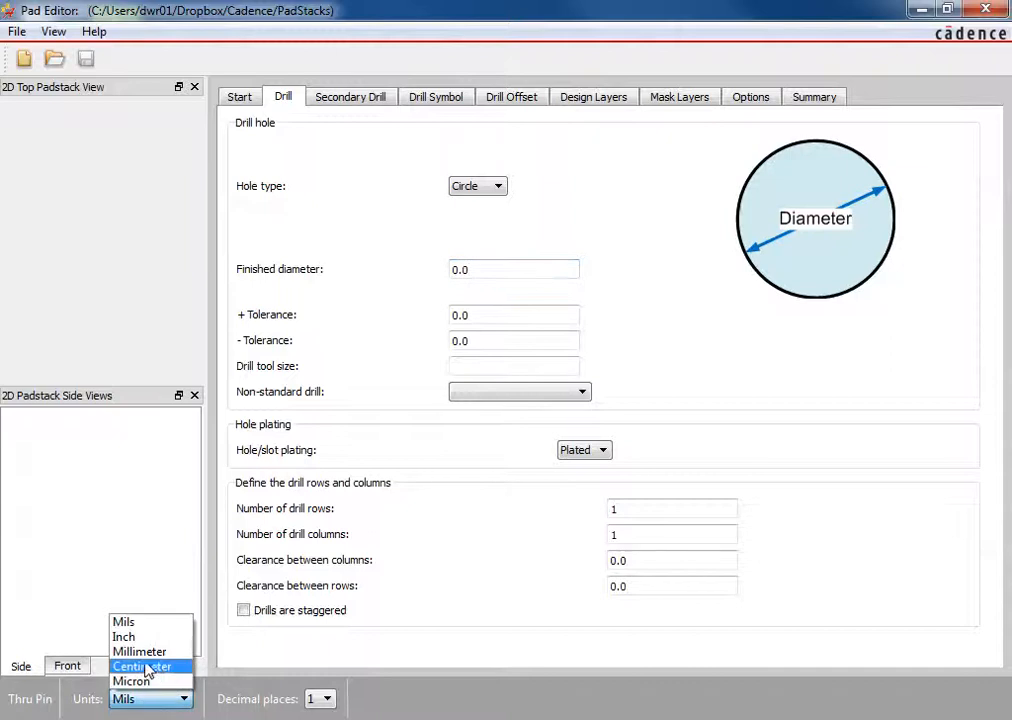
pyautogui.click(150, 658)
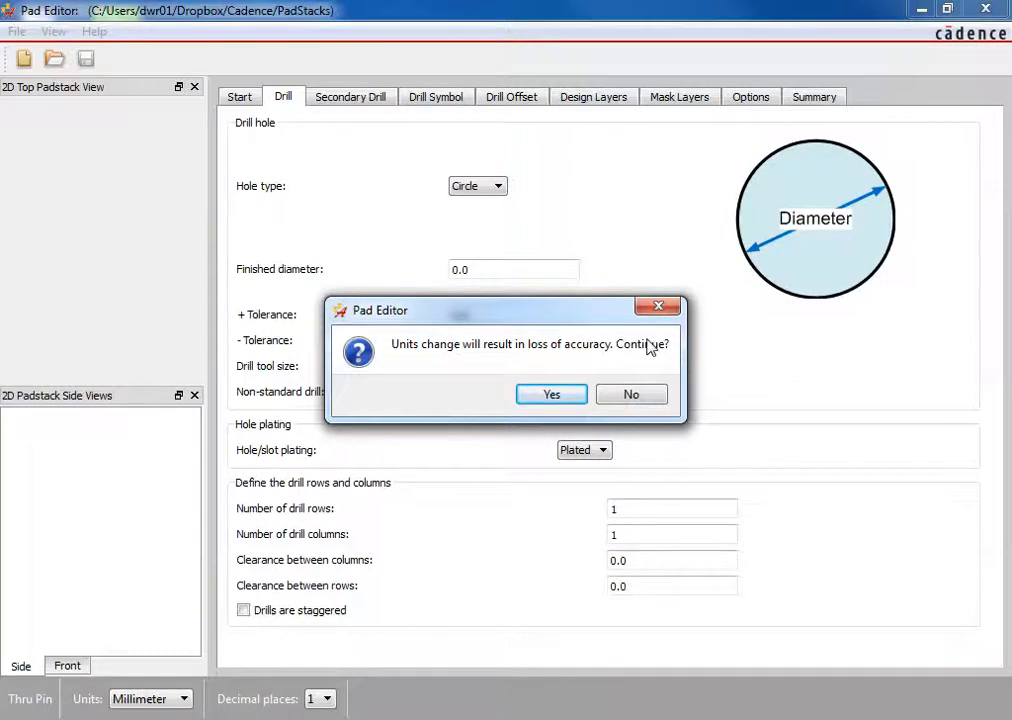
pyautogui.click(550, 396)
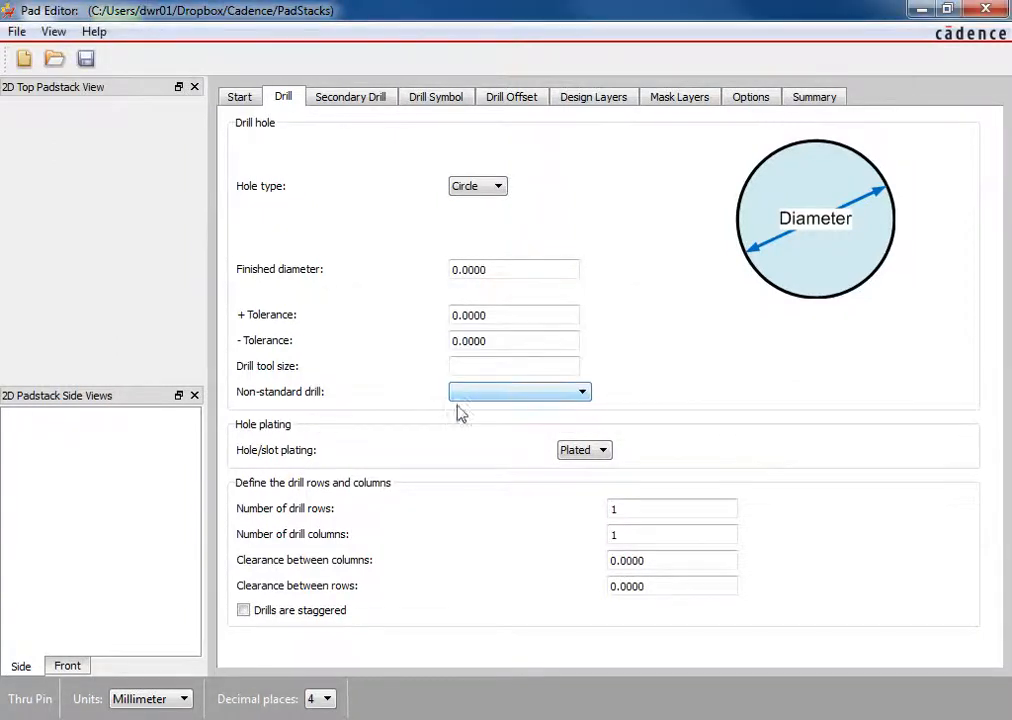
# Set the finished diameter of the circular drill hole to 1.0 mm.
pyautogui.moveTo(492, 270); pyautogui.dragTo(464, 272)
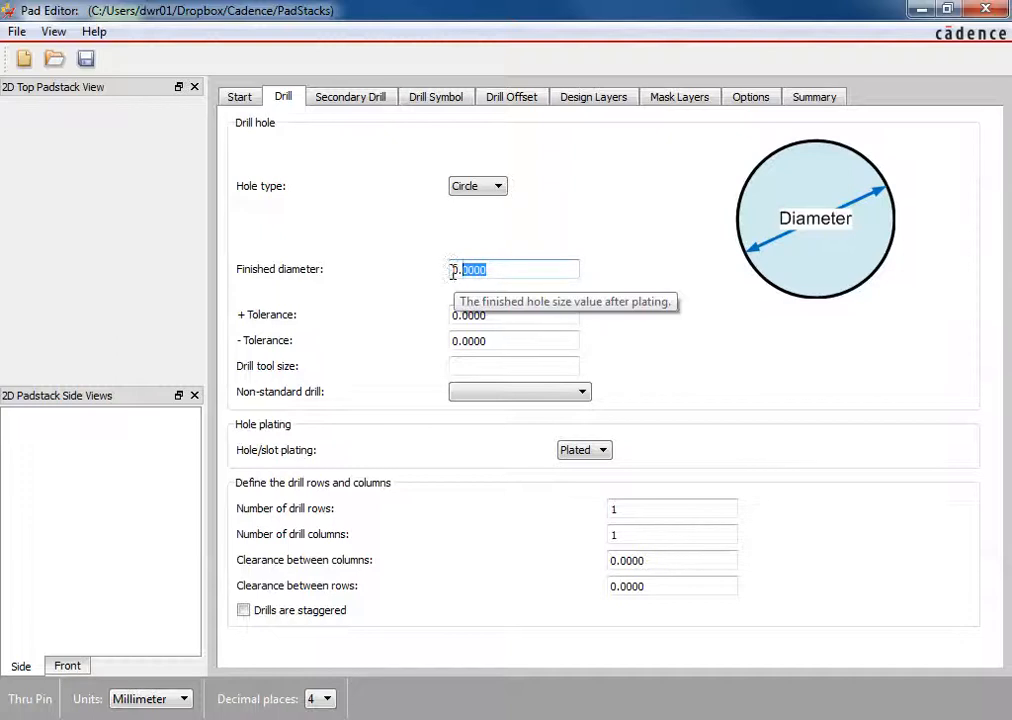
pyautogui.moveTo(452, 270); pyautogui.dragTo(502, 268)
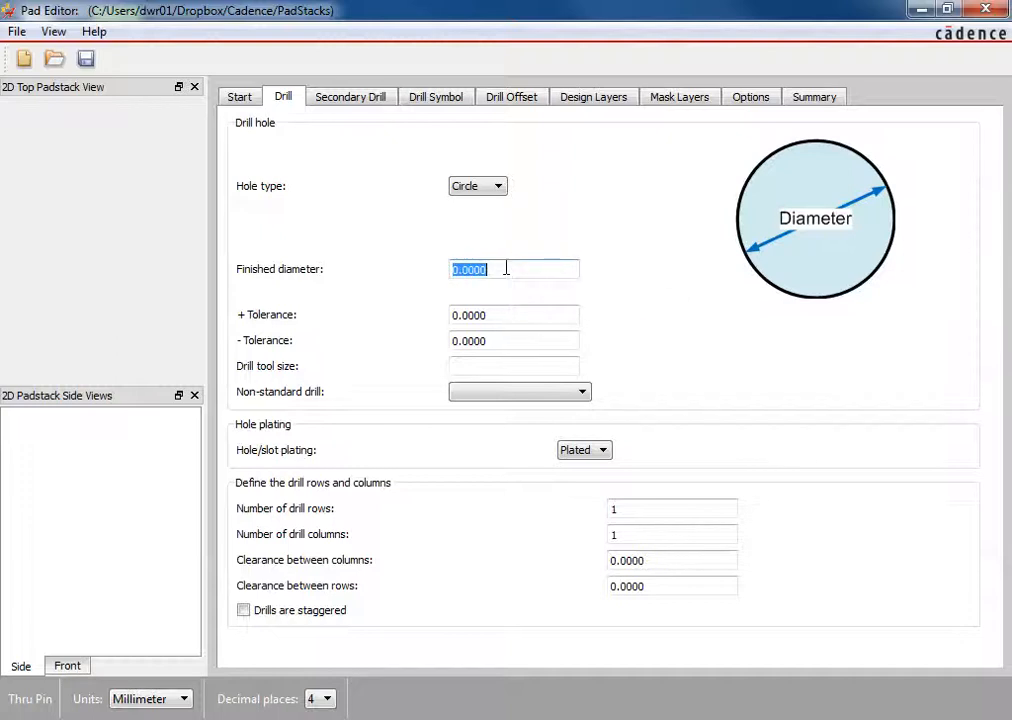
pyautogui.write('1.0')
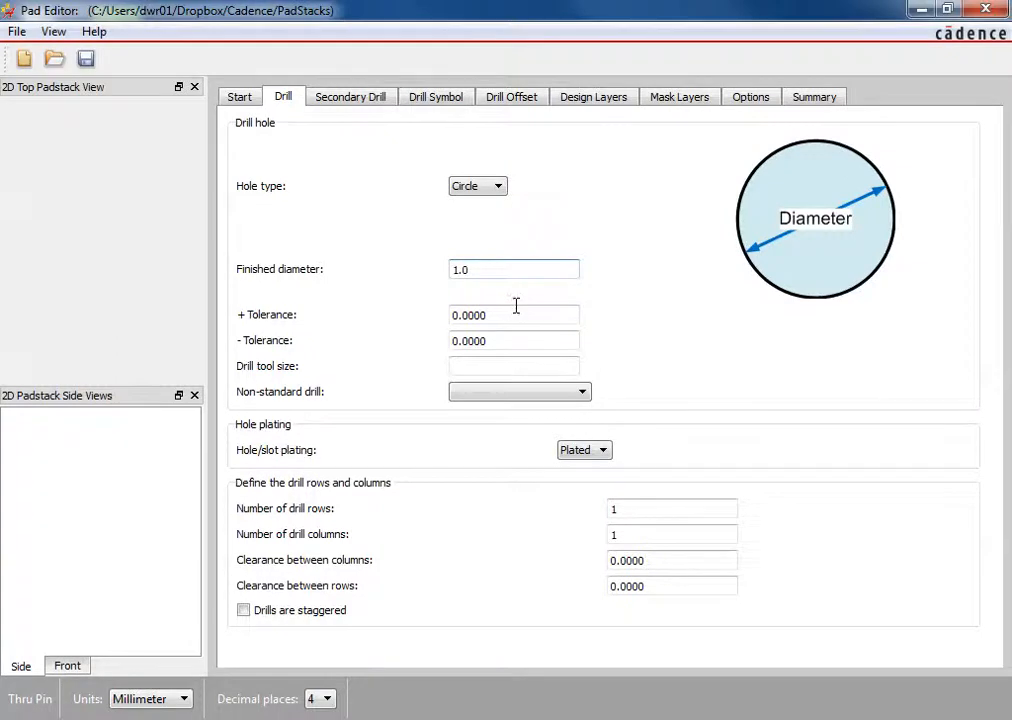
pyautogui.click(516, 307)
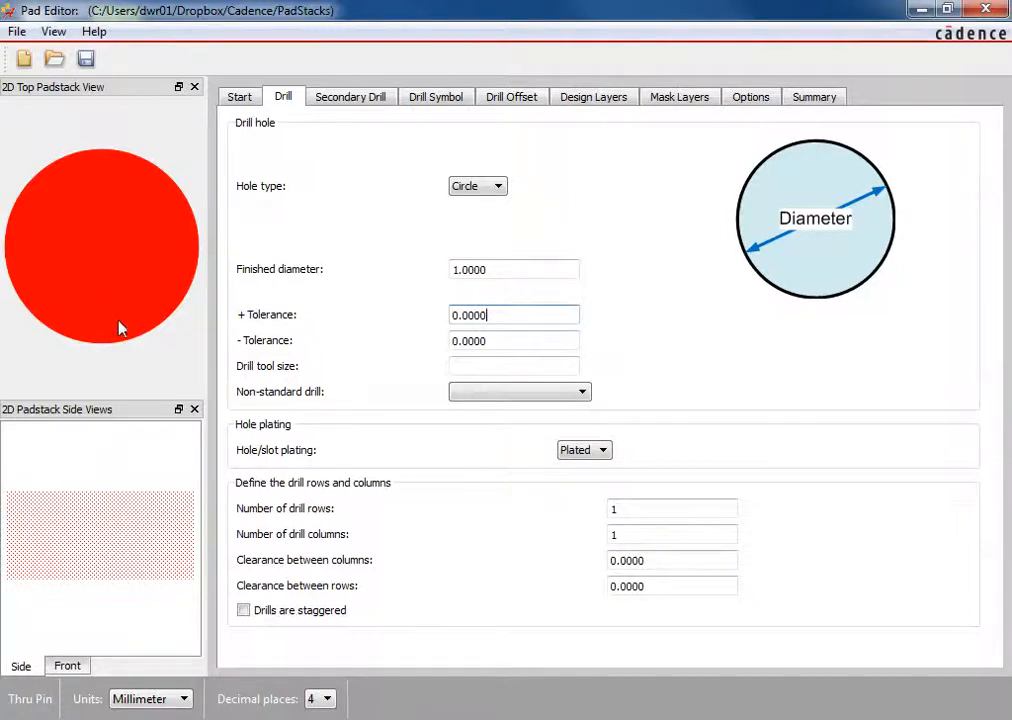
# Define the drill symbol as a circle with a drill figure diameter of 1 mm.
pyautogui.click(366, 99)
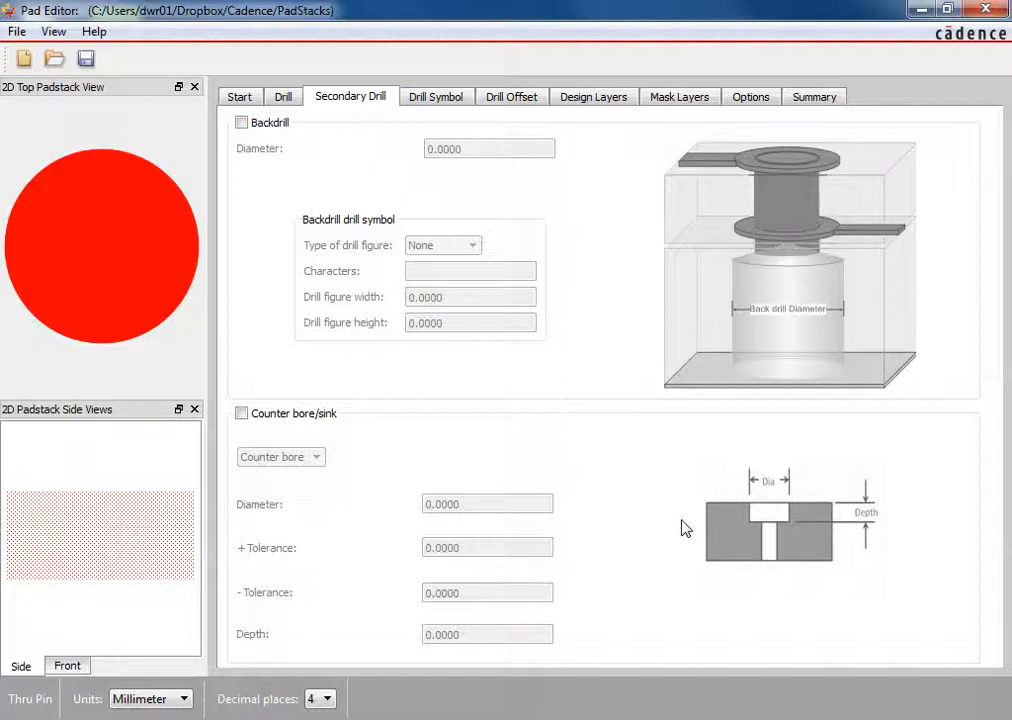
pyautogui.click(430, 100)
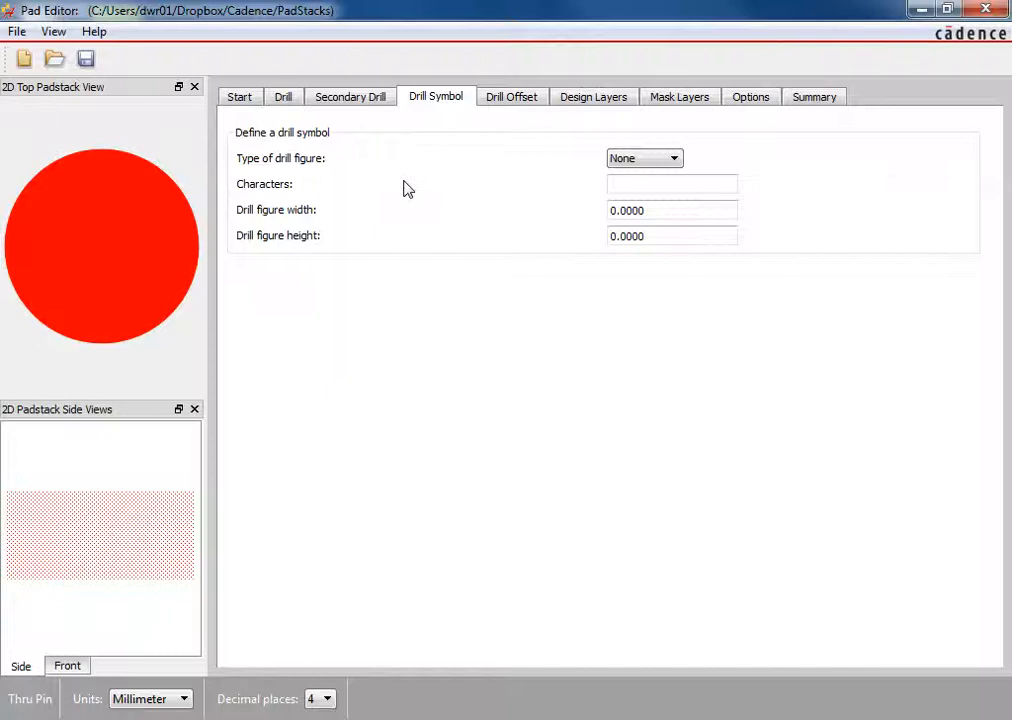
pyautogui.click(643, 158)
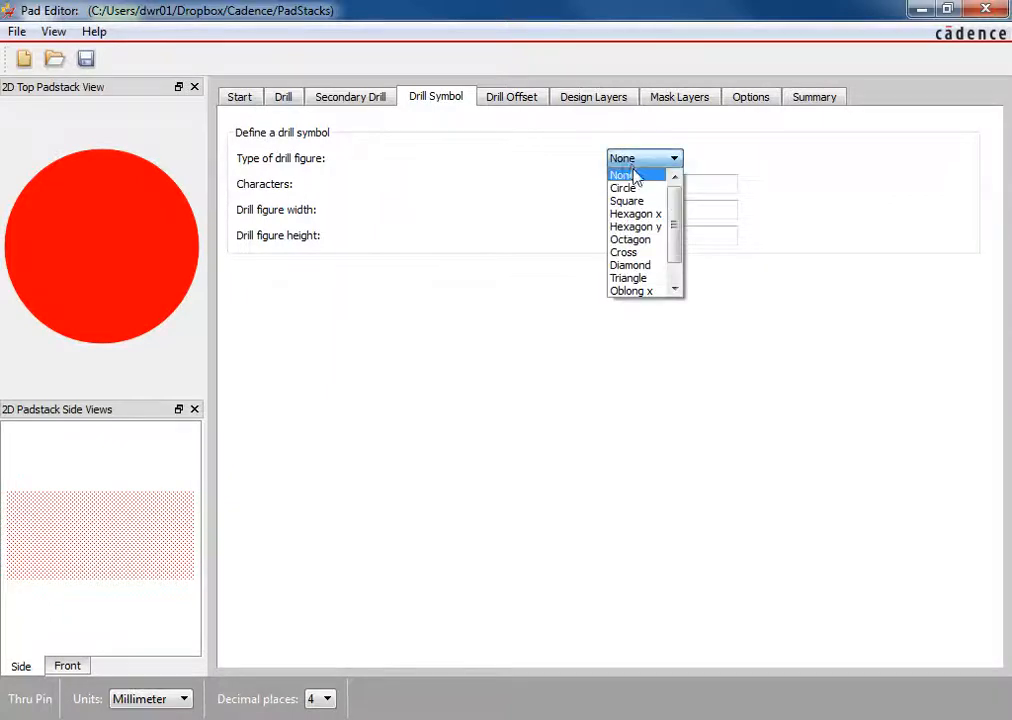
pyautogui.click(635, 189)
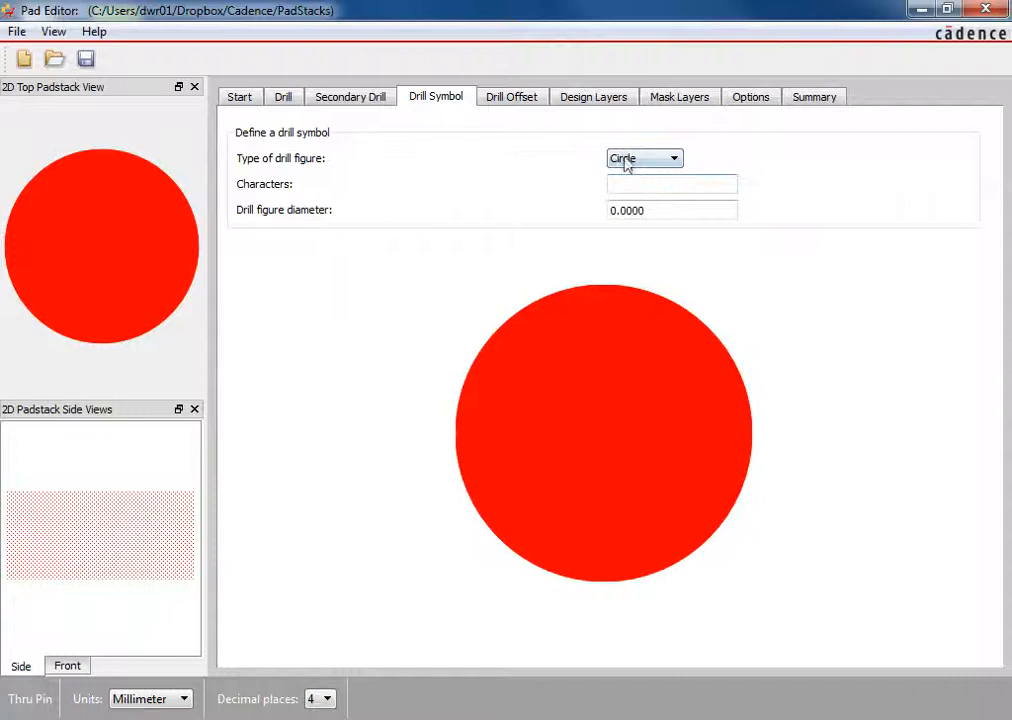
pyautogui.click(611, 211)
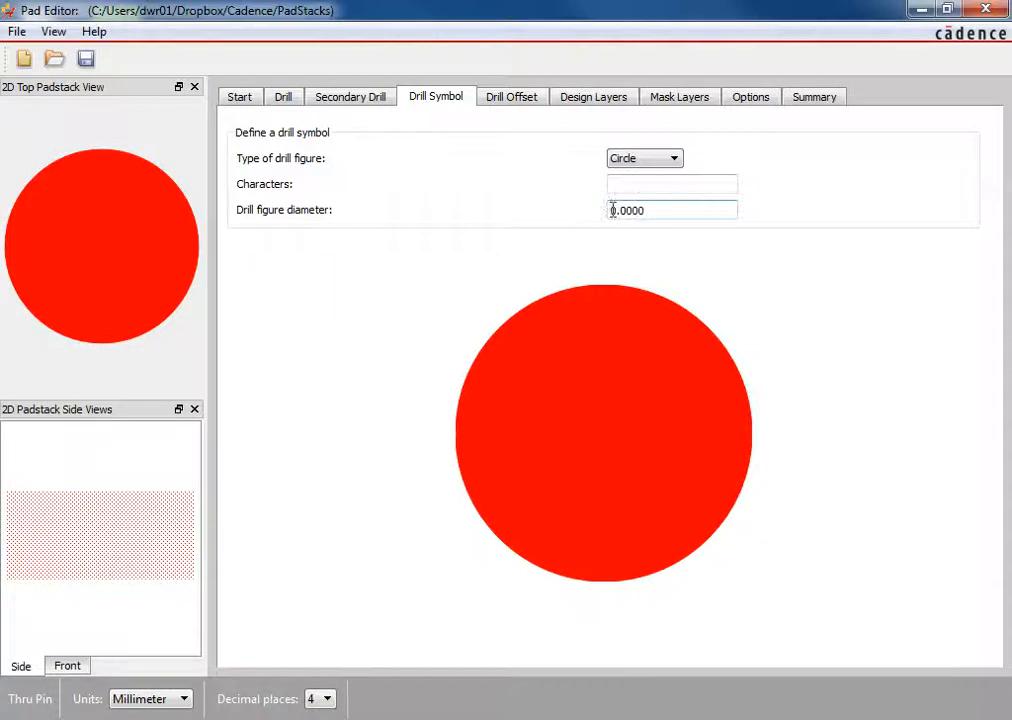
pyautogui.moveTo(609, 210); pyautogui.dragTo(614, 210)
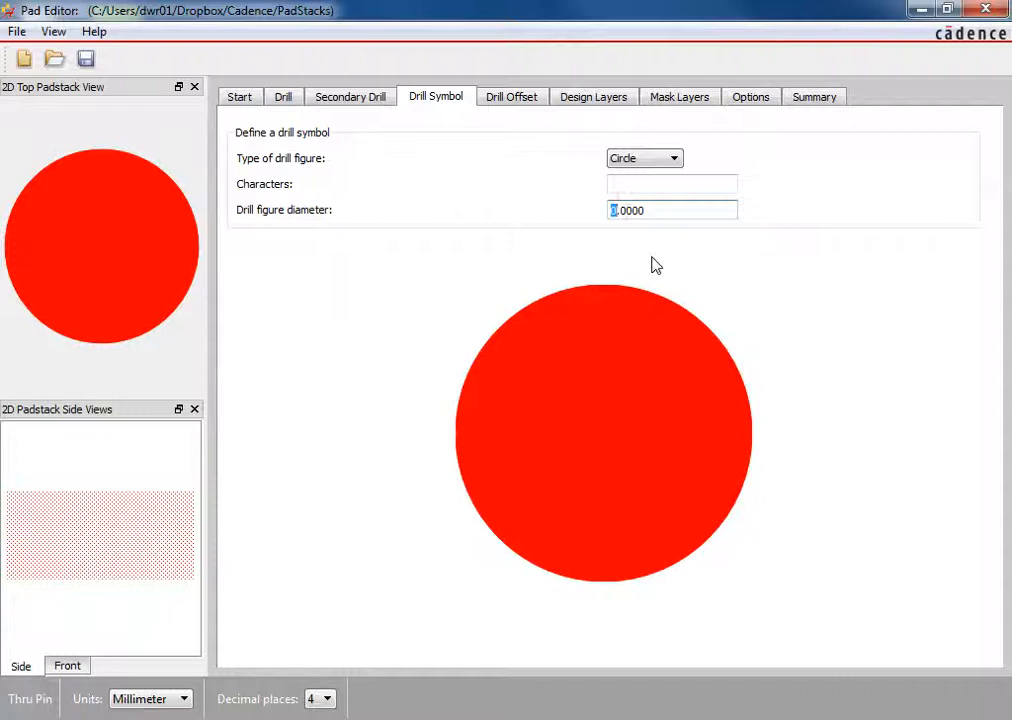
pyautogui.write('1')
pyautogui.click(637, 216)
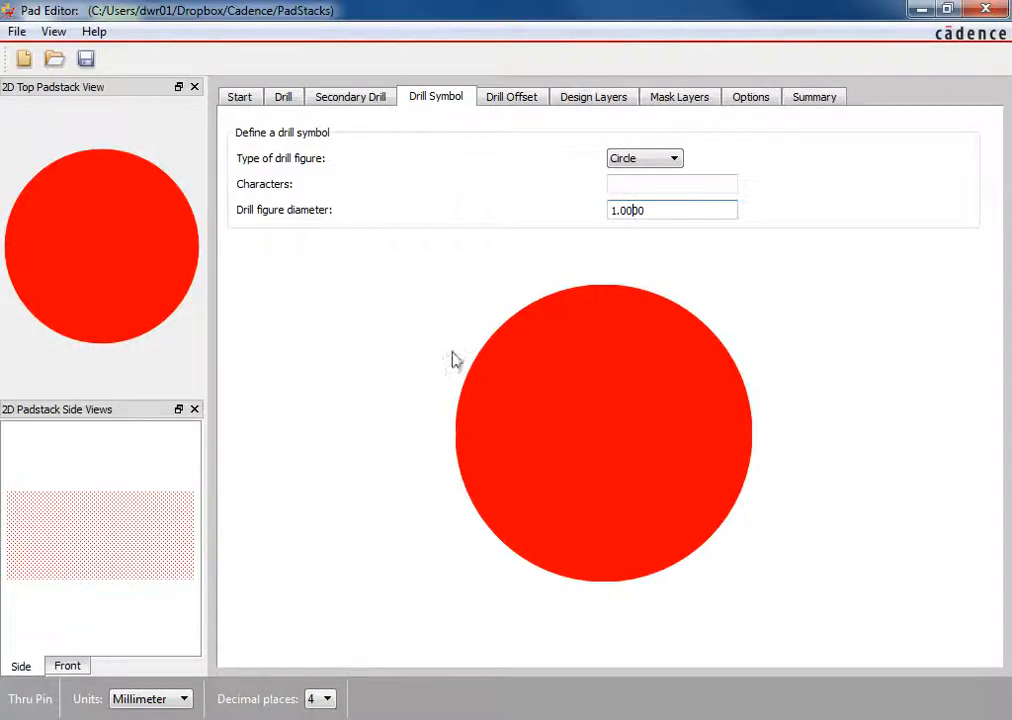
# Give the regular pad on BEGIN LAYER a circle geometry with a diameter of 1.0 mm.
pyautogui.click(529, 102)
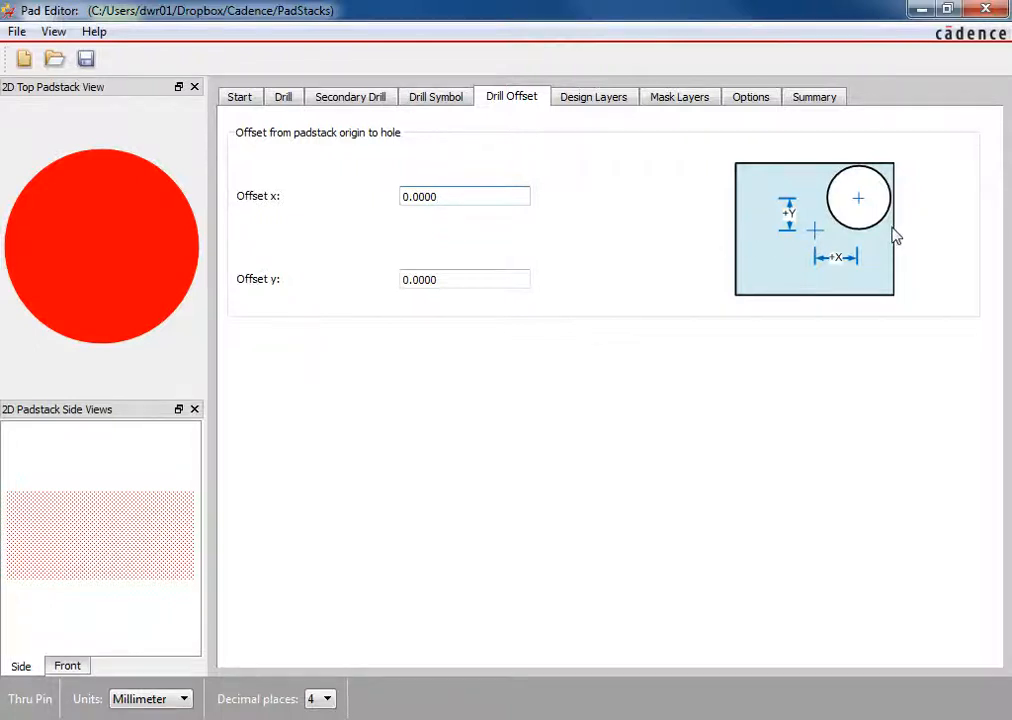
pyautogui.click(574, 100)
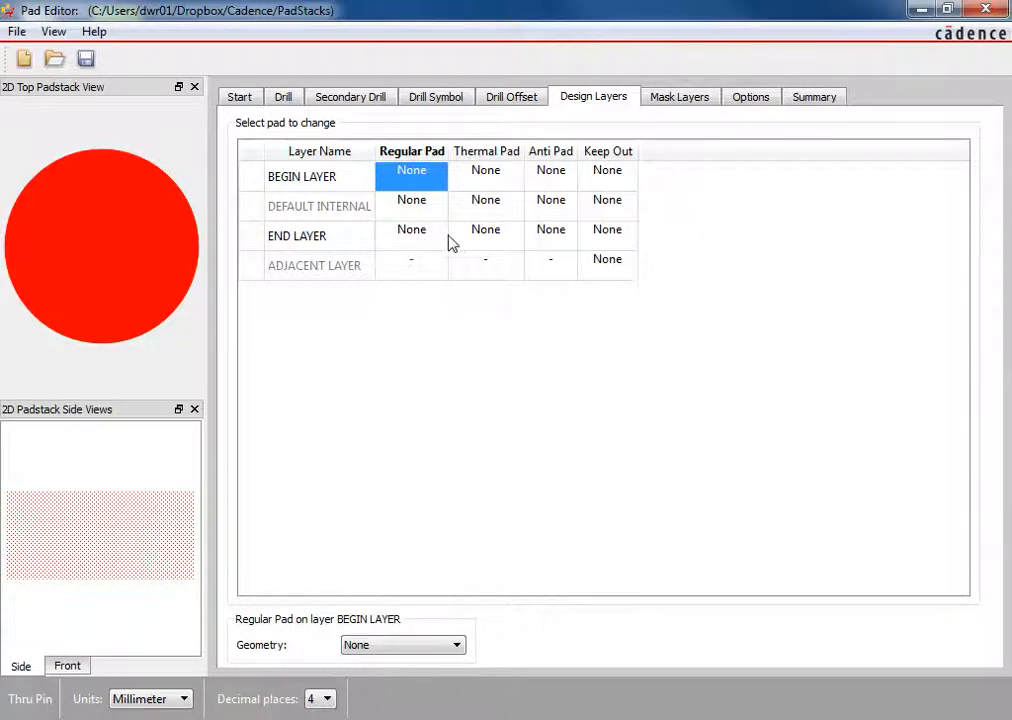
pyautogui.click(453, 646)
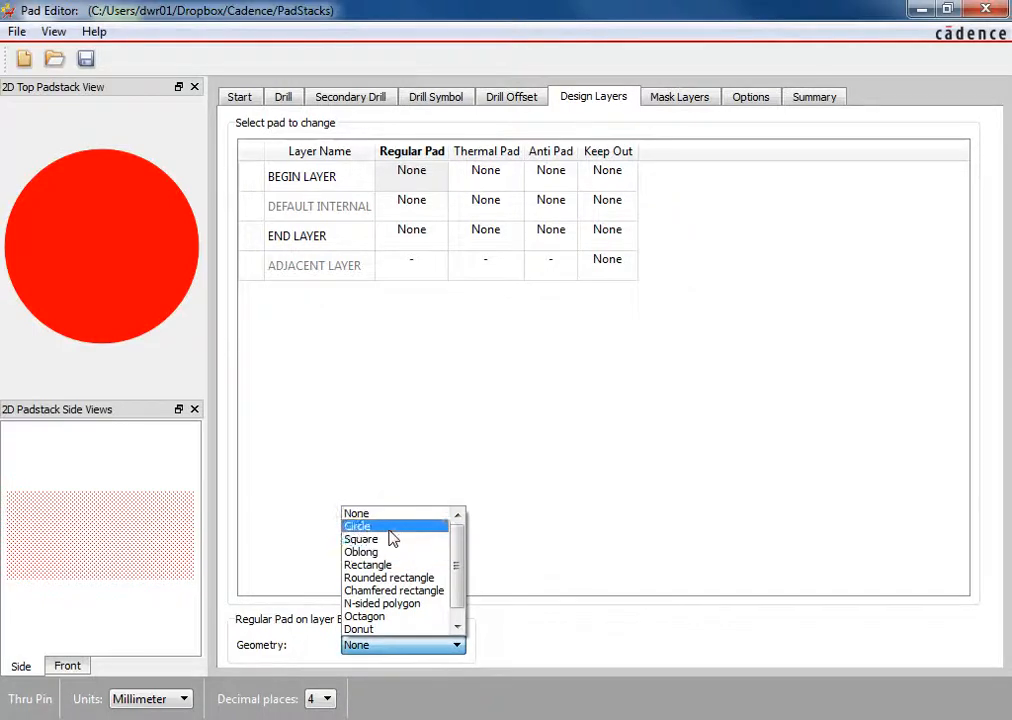
pyautogui.click(390, 531)
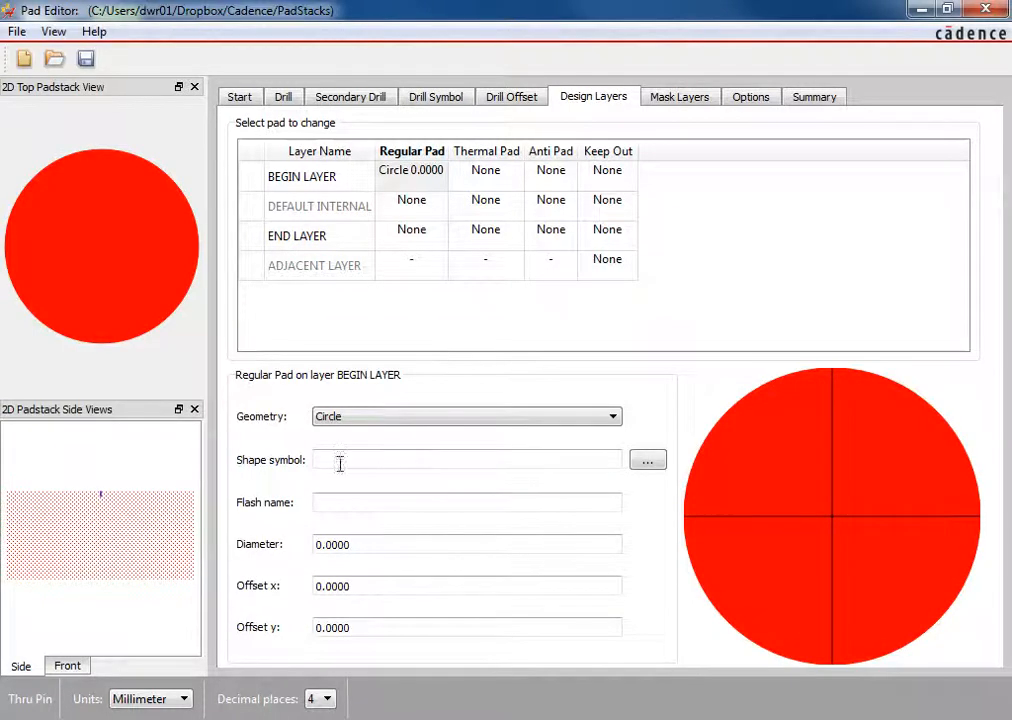
pyautogui.moveTo(370, 542); pyautogui.dragTo(306, 541)
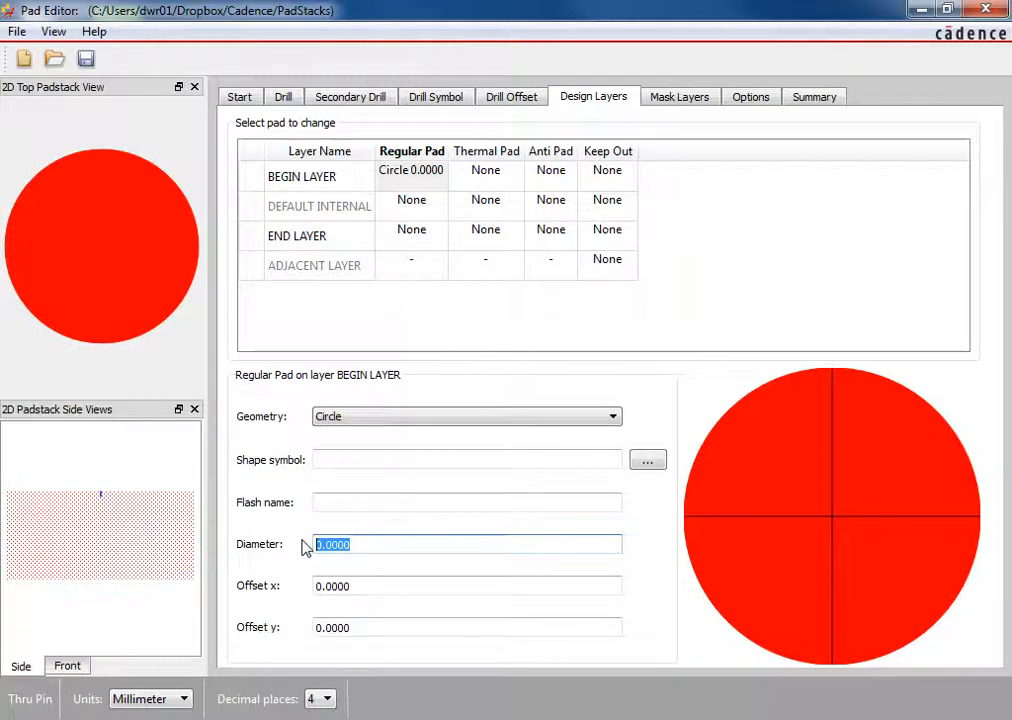
pyautogui.write('1.0')
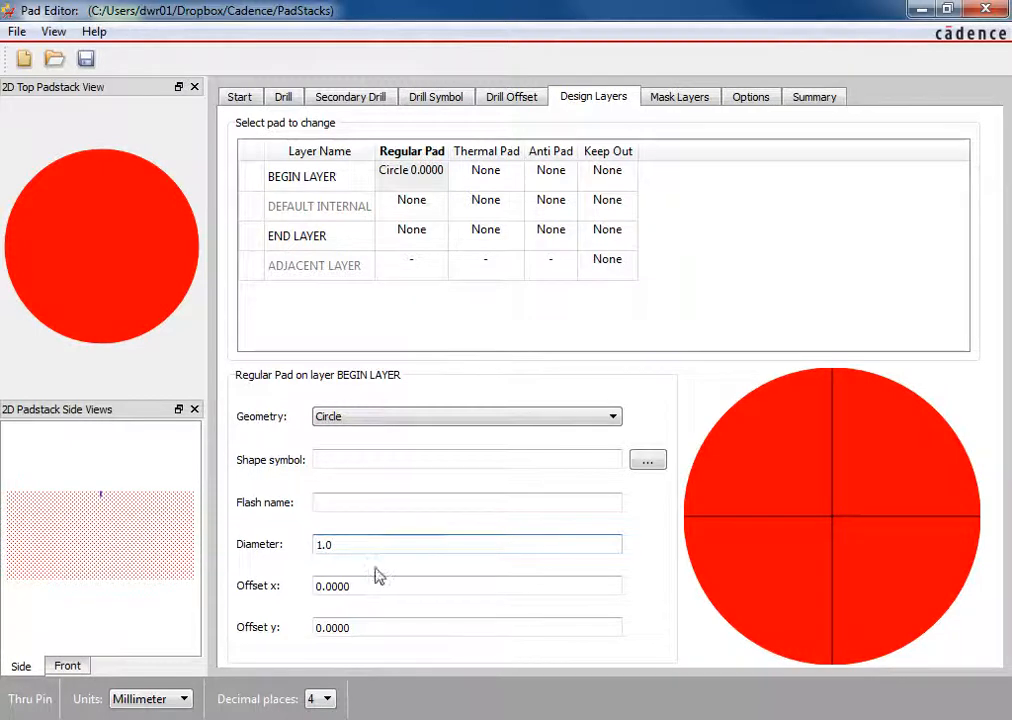
pyautogui.click(411, 588)
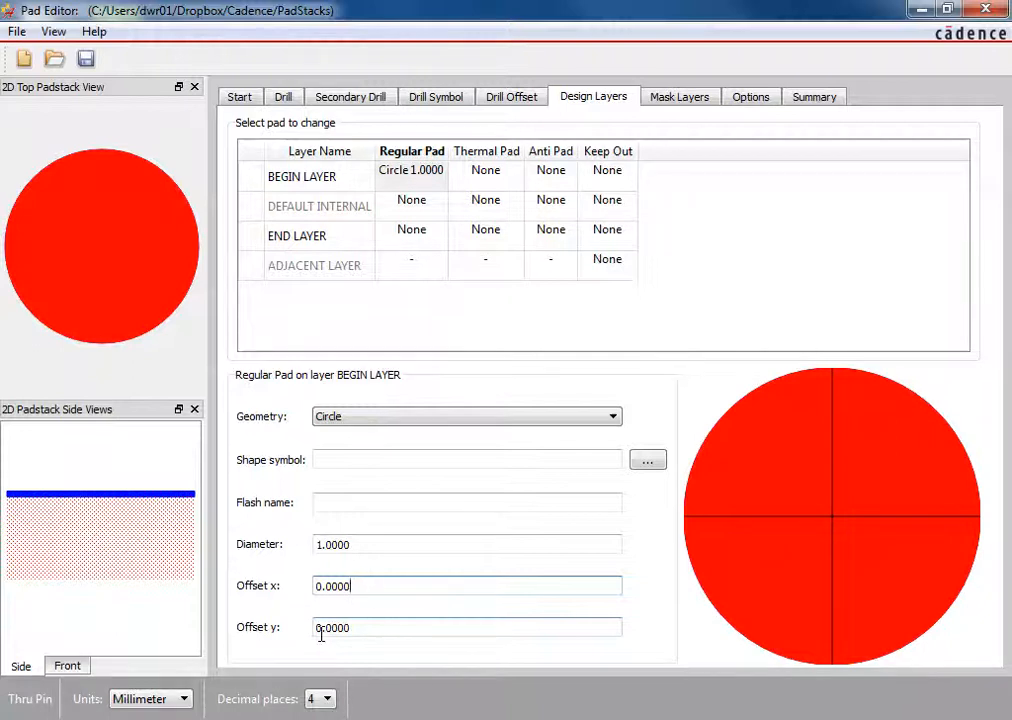
# Set the diameter of the BEGIN LAYER regular pad to 2.0 mm.
pyautogui.click(351, 544)
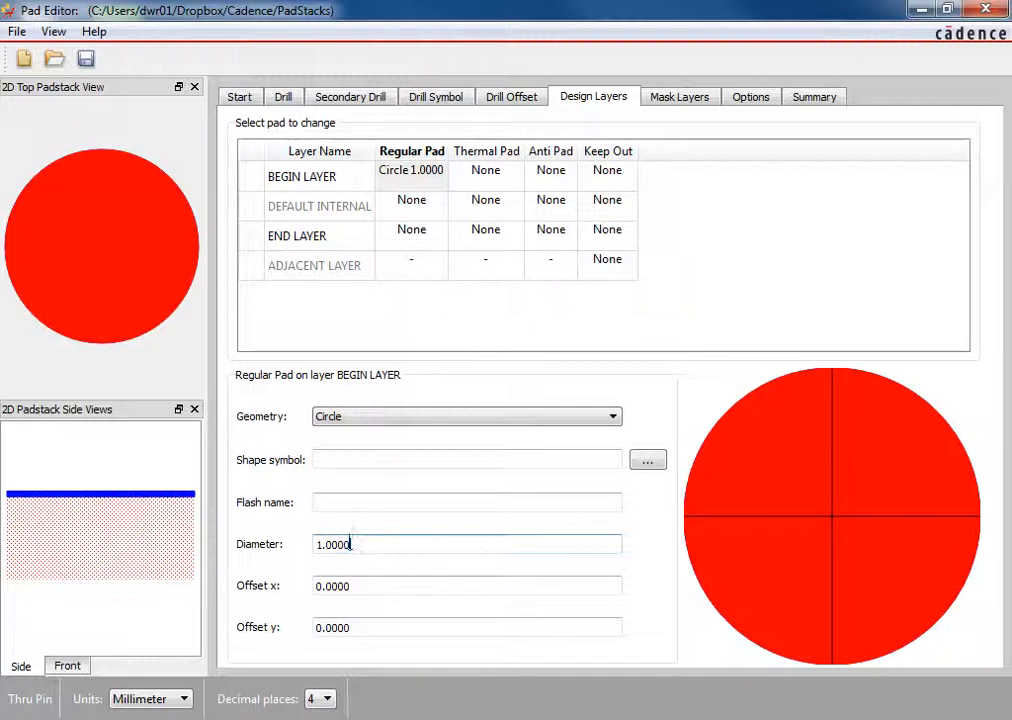
pyautogui.moveTo(351, 544); pyautogui.dragTo(314, 541)
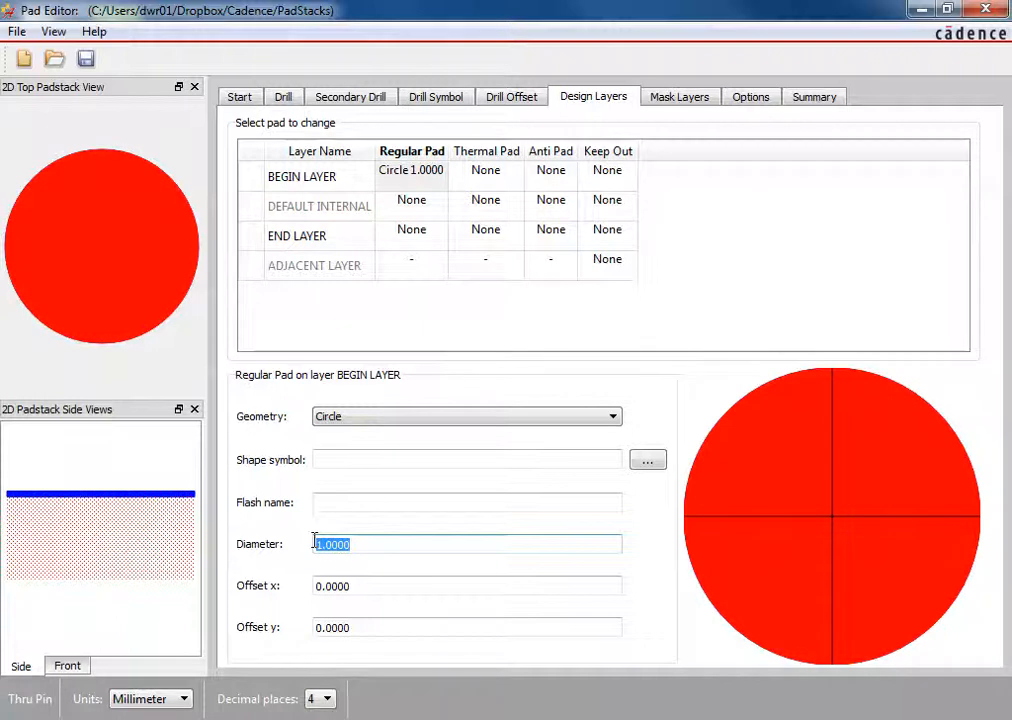
pyautogui.write('2.0')
pyautogui.click(361, 583)
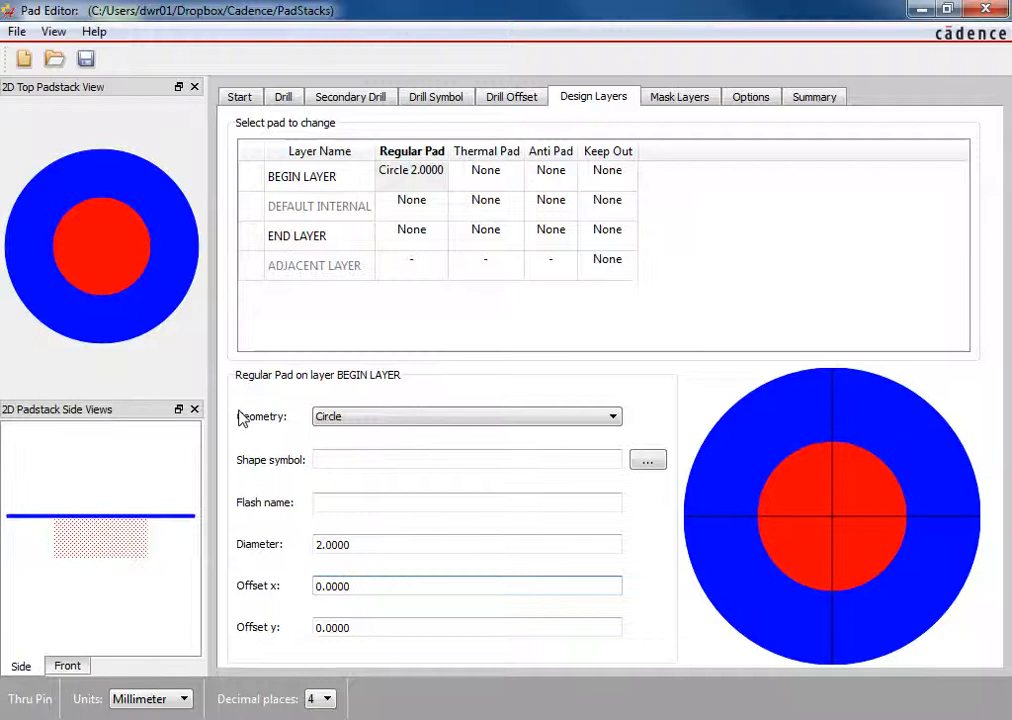
# Set the diameter of the BEGIN LAYER regular pad to 1.5 mm.
pyautogui.moveTo(322, 547); pyautogui.dragTo(312, 547)
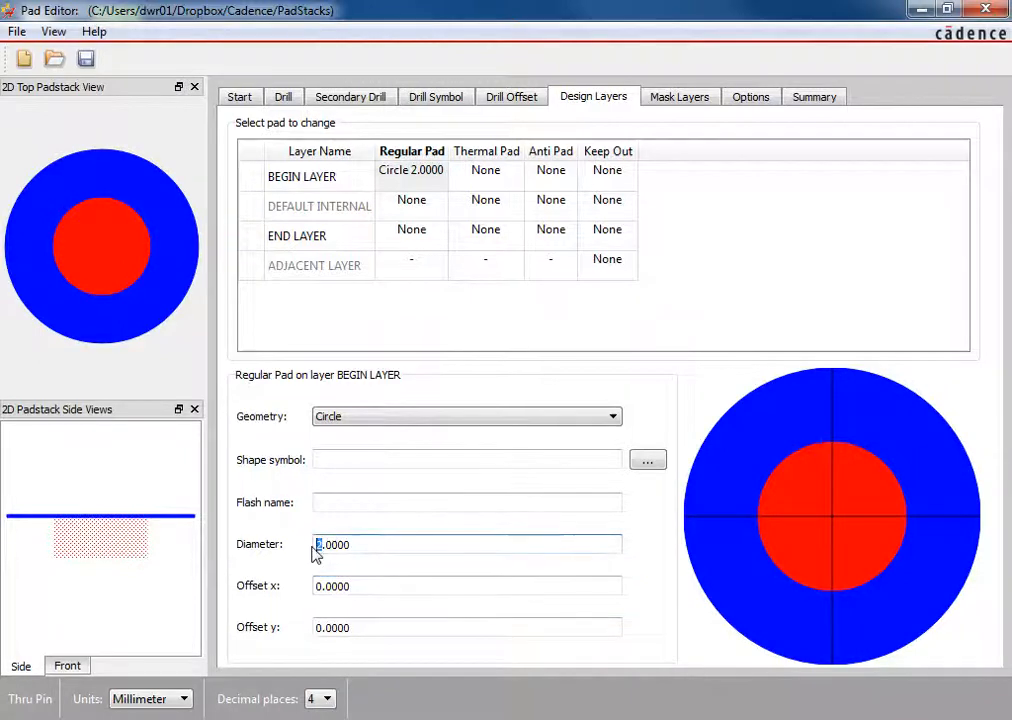
pyautogui.write('1')
pyautogui.press('Right')
pyautogui.press('Delete')
pyautogui.write('5')
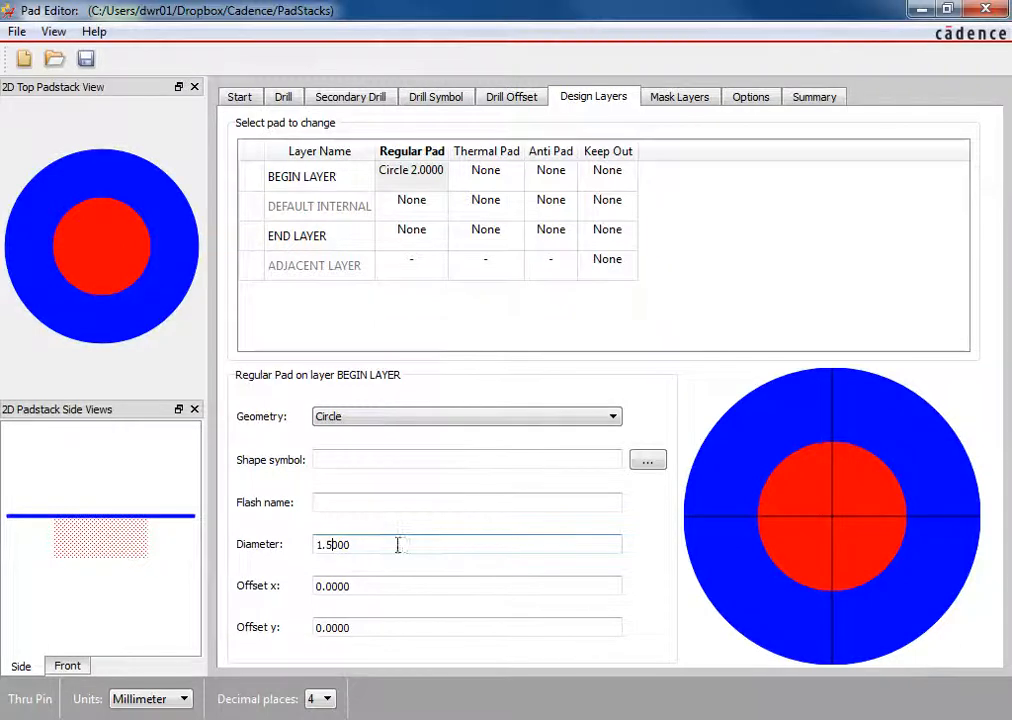
pyautogui.click(411, 586)
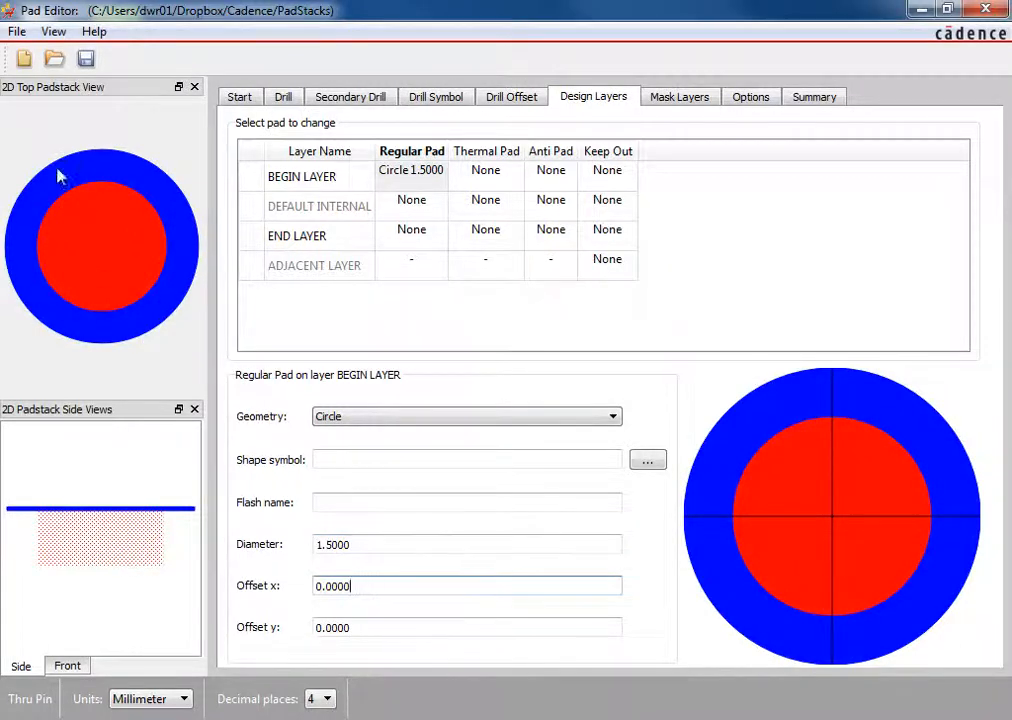
# Give the regular pad on END LAYER a circle geometry with a diameter of 1.5 mm.
pyautogui.click(403, 233)
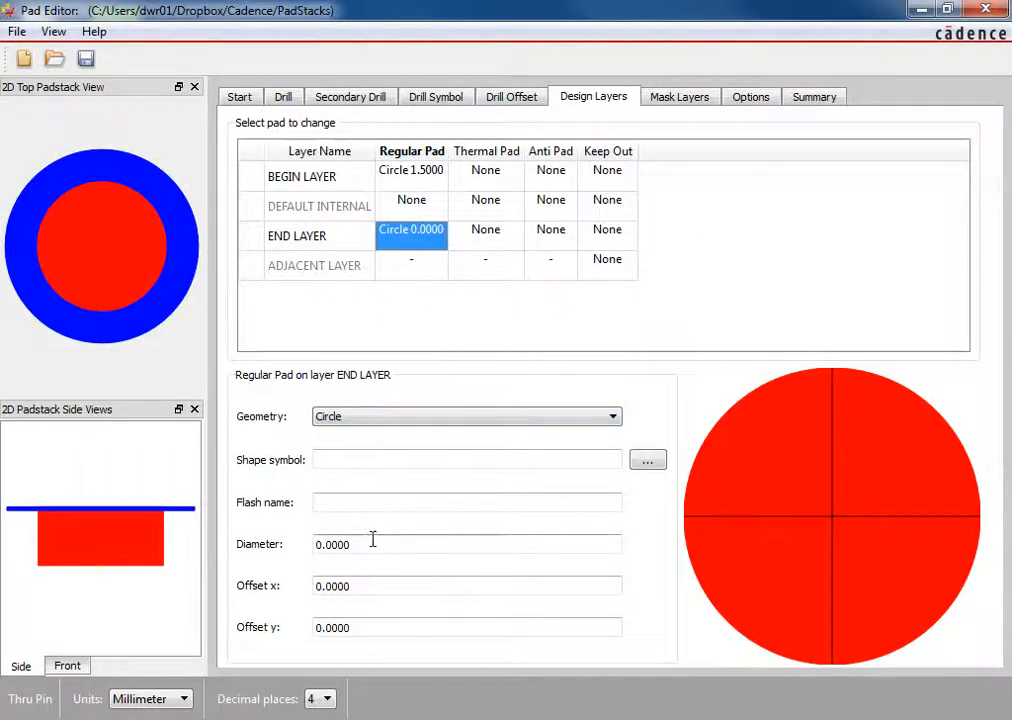
pyautogui.moveTo(373, 543); pyautogui.dragTo(264, 542)
pyautogui.write('1.5')
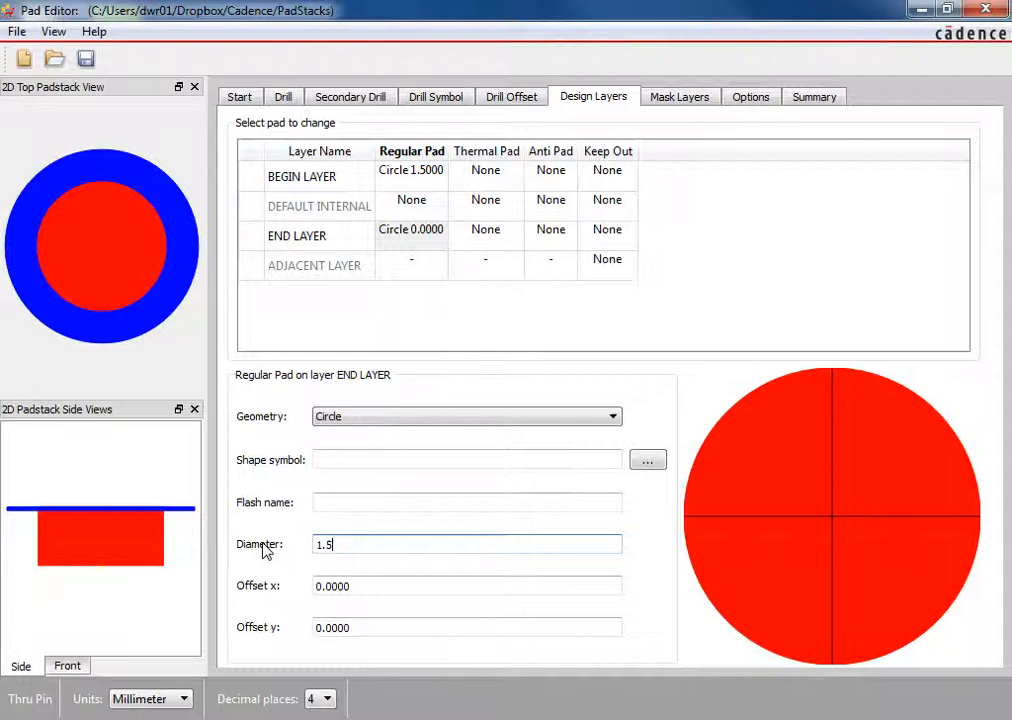
pyautogui.click(391, 585)
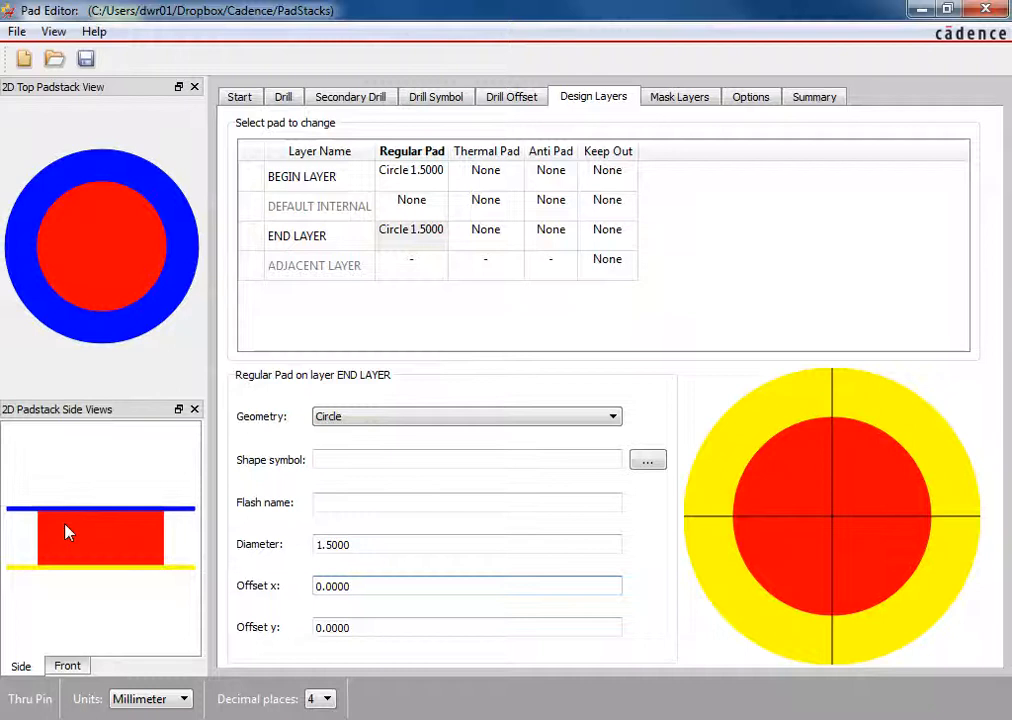
# Give the pad on mask layer SOLDERMASK_TOP a circle geometry with a diameter of 1.6 mm.
pyautogui.click(691, 102)
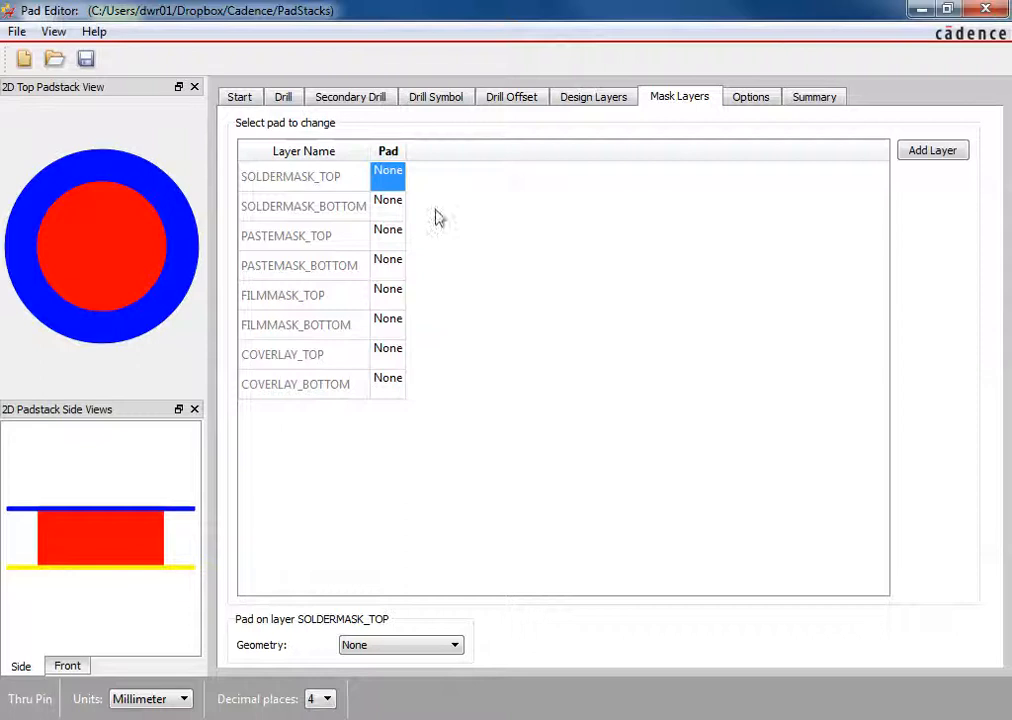
pyautogui.click(387, 178)
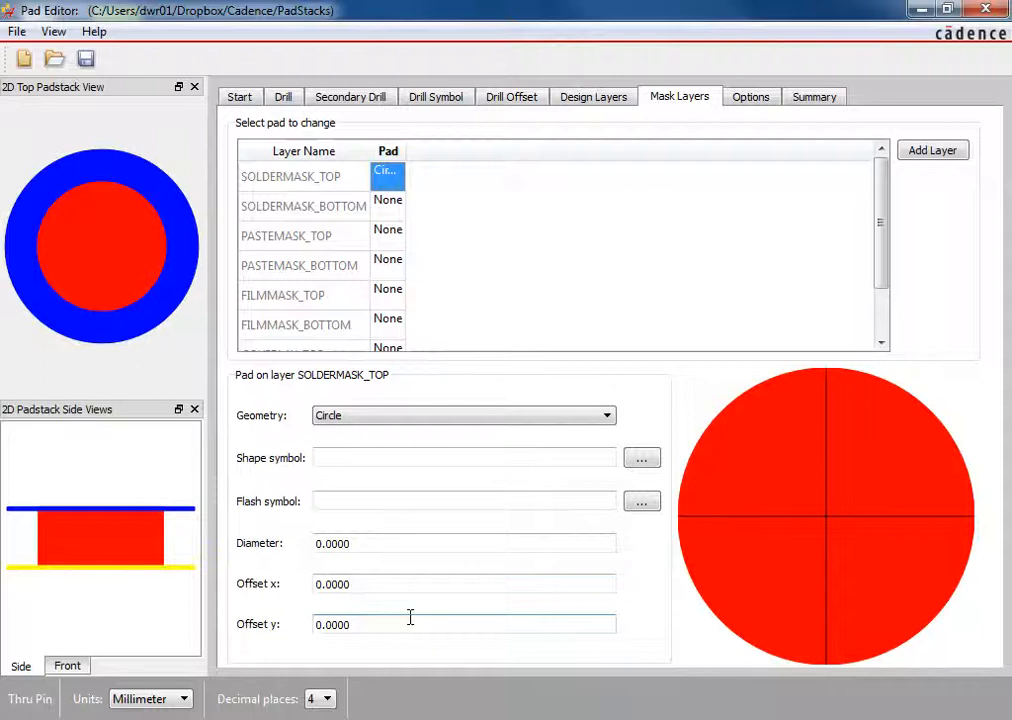
pyautogui.click(372, 543)
pyautogui.moveTo(373, 543); pyautogui.dragTo(309, 544)
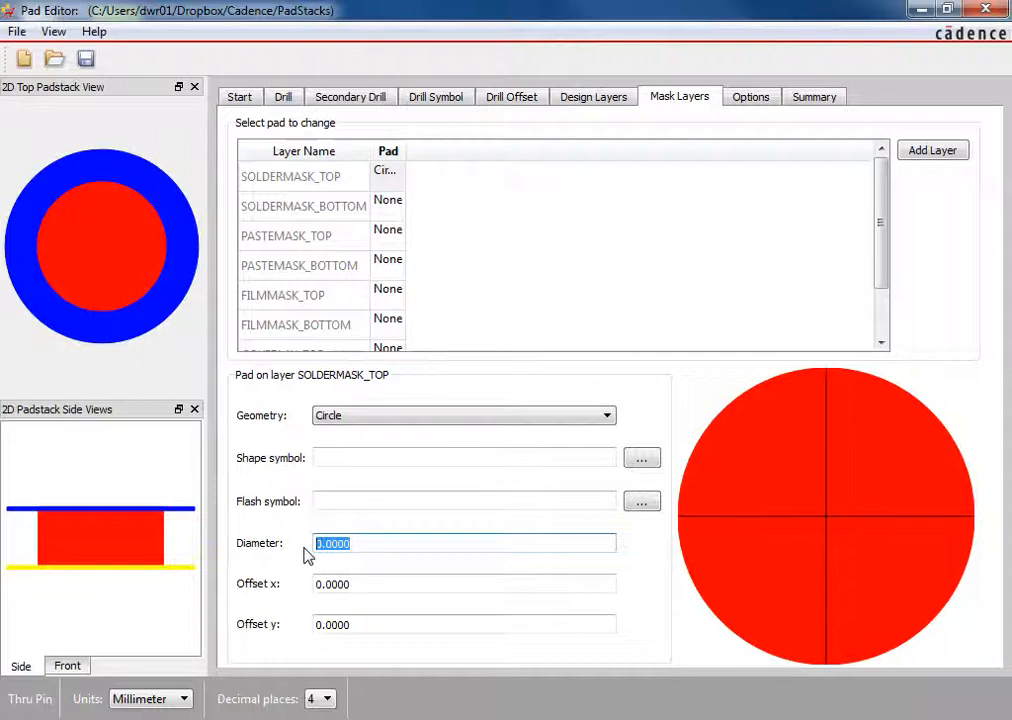
pyautogui.write('1.6')
pyautogui.click(373, 590)
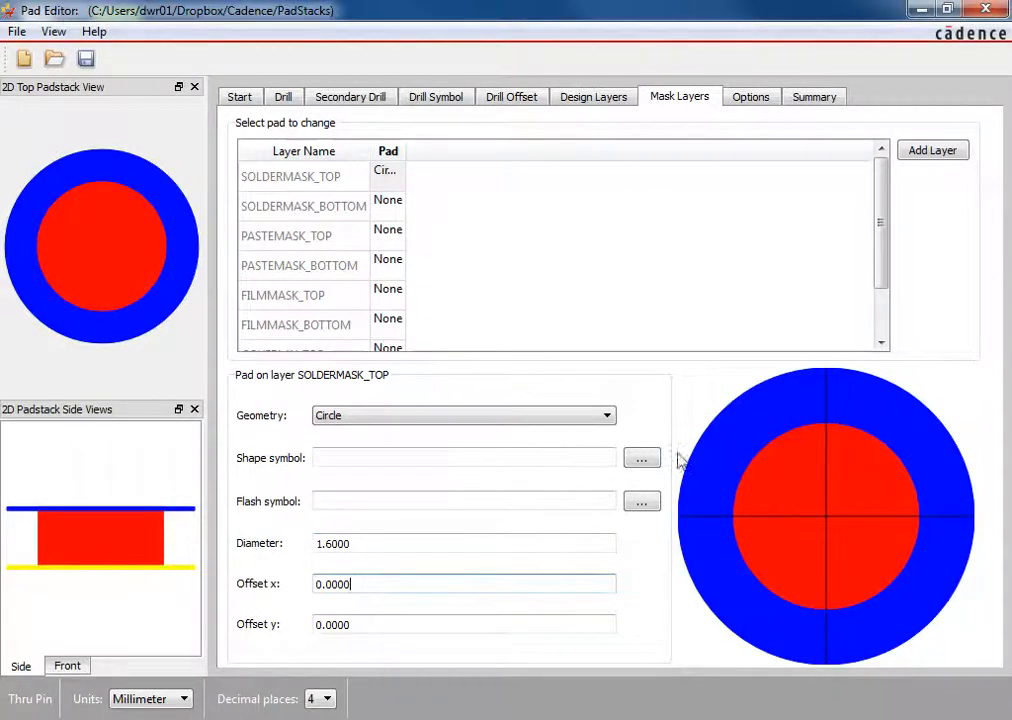
# Give the pad on mask layer SOLDERMASK_BOTTOM a circle geometry with a diameter of 1.6 mm.
pyautogui.click(395, 207)
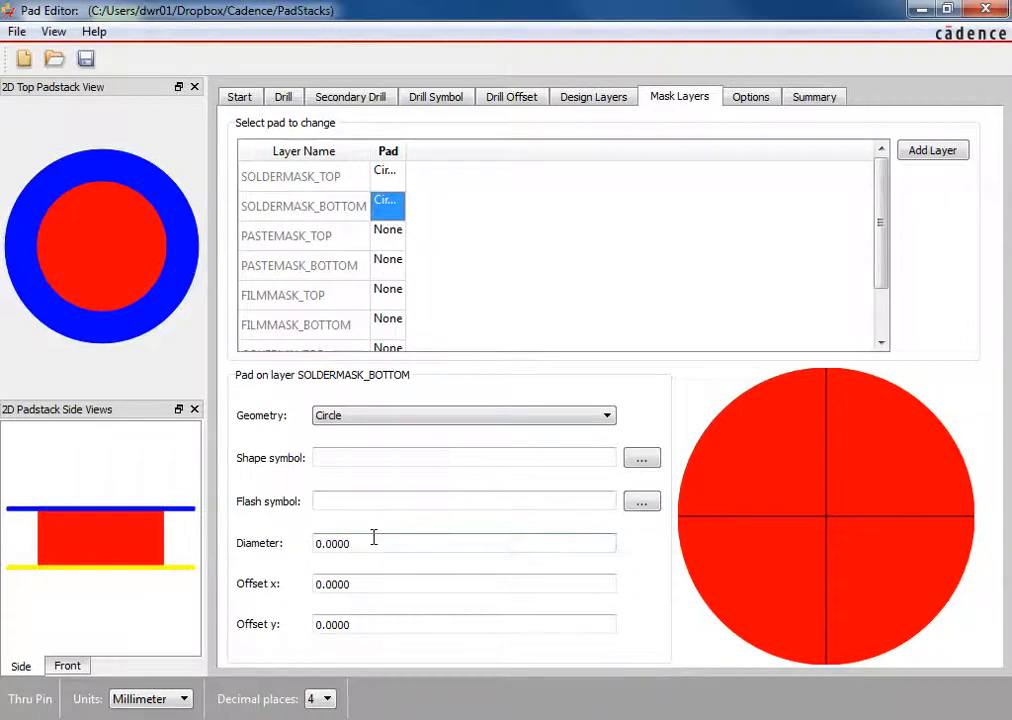
pyautogui.moveTo(373, 540); pyautogui.dragTo(317, 542)
pyautogui.write('0.6')
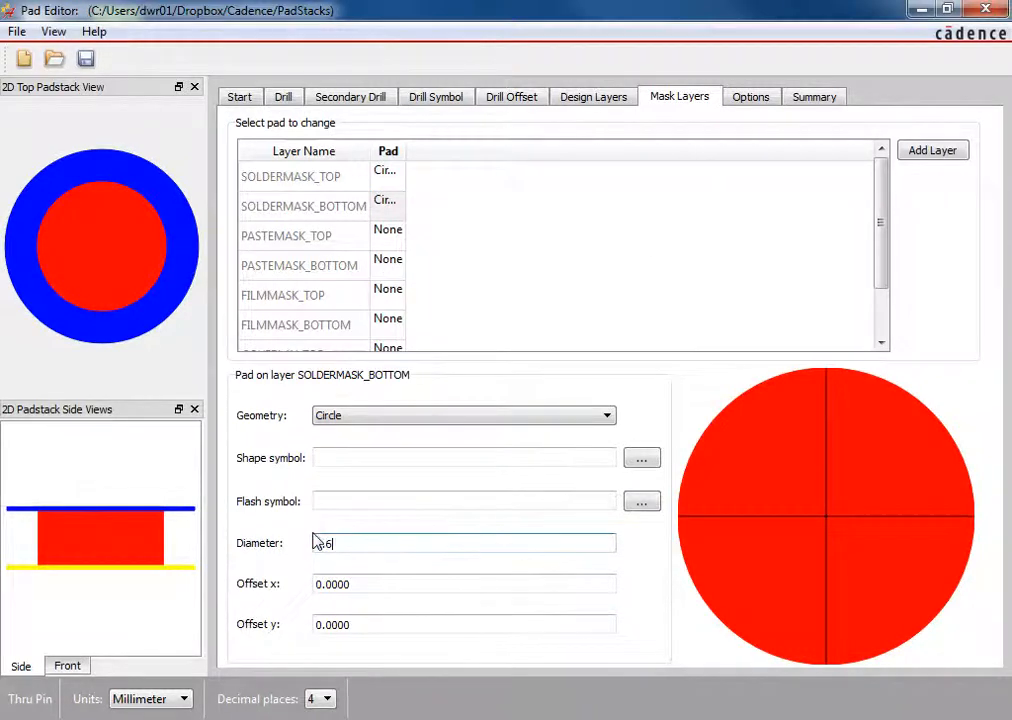
pyautogui.click(373, 582)
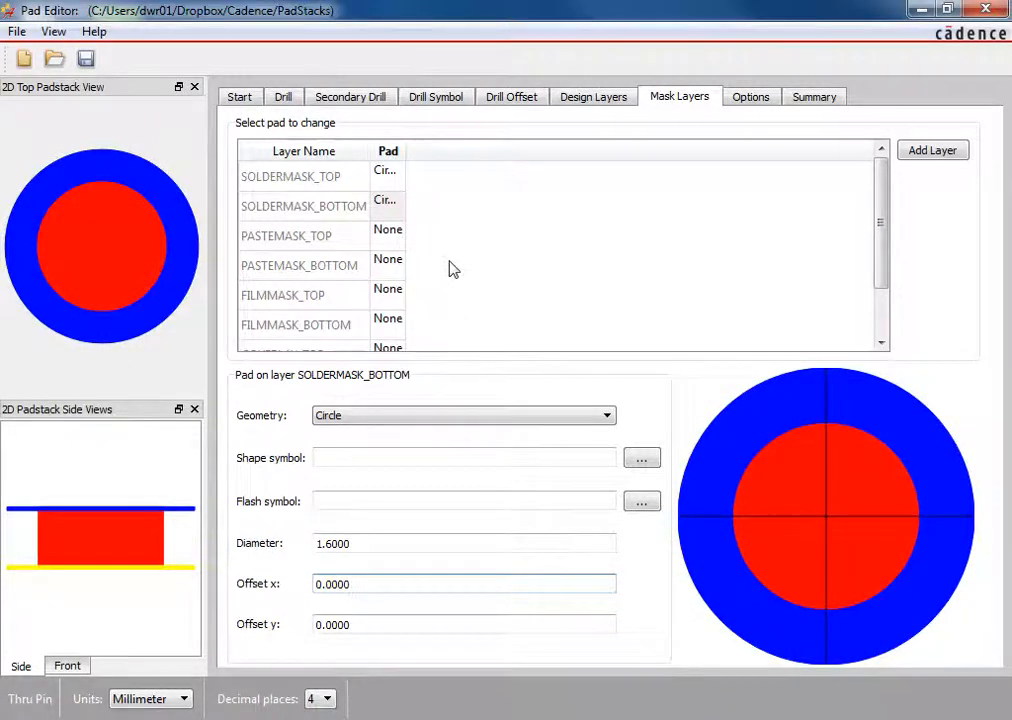
pyautogui.scroll(-2, 335, 256)
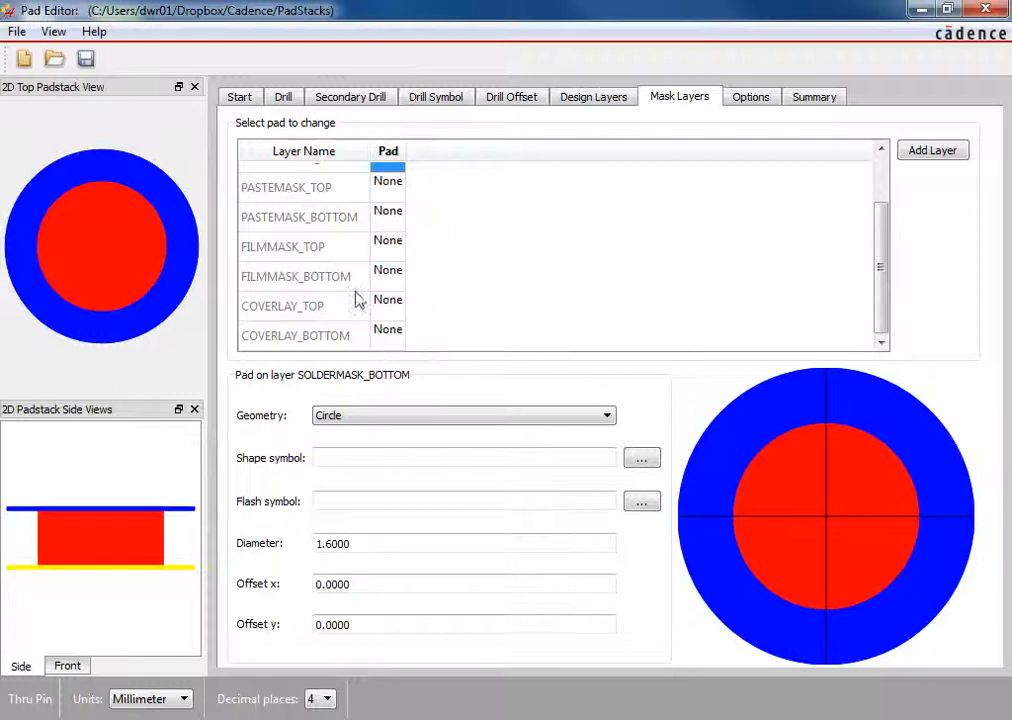
pyautogui.scroll(2, 290, 258)
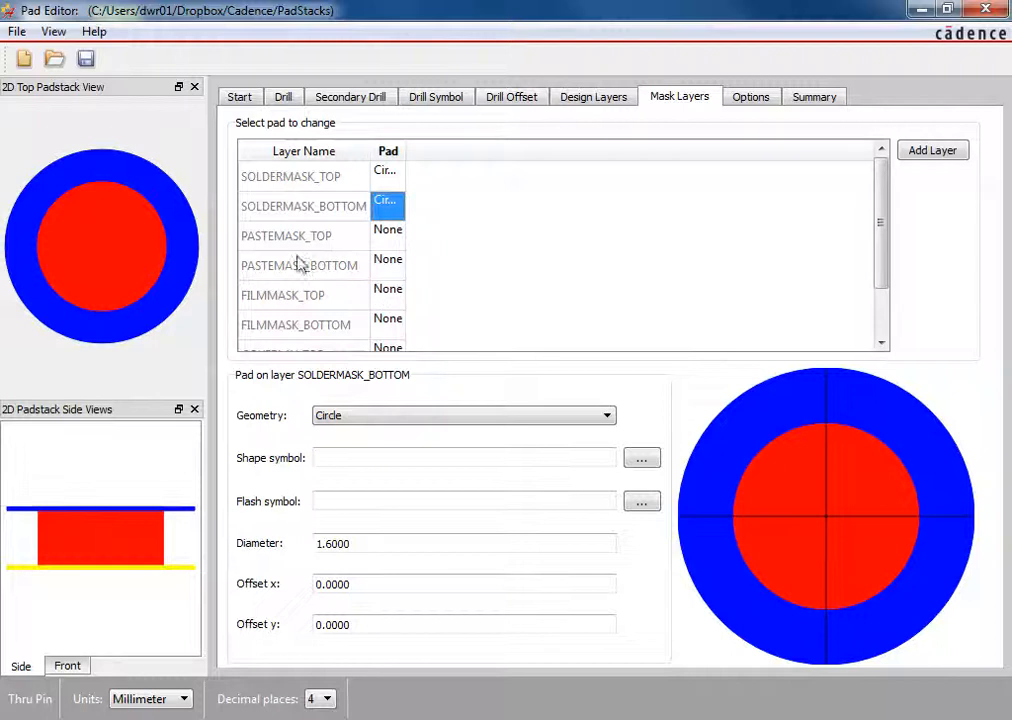
pyautogui.click(87, 60)
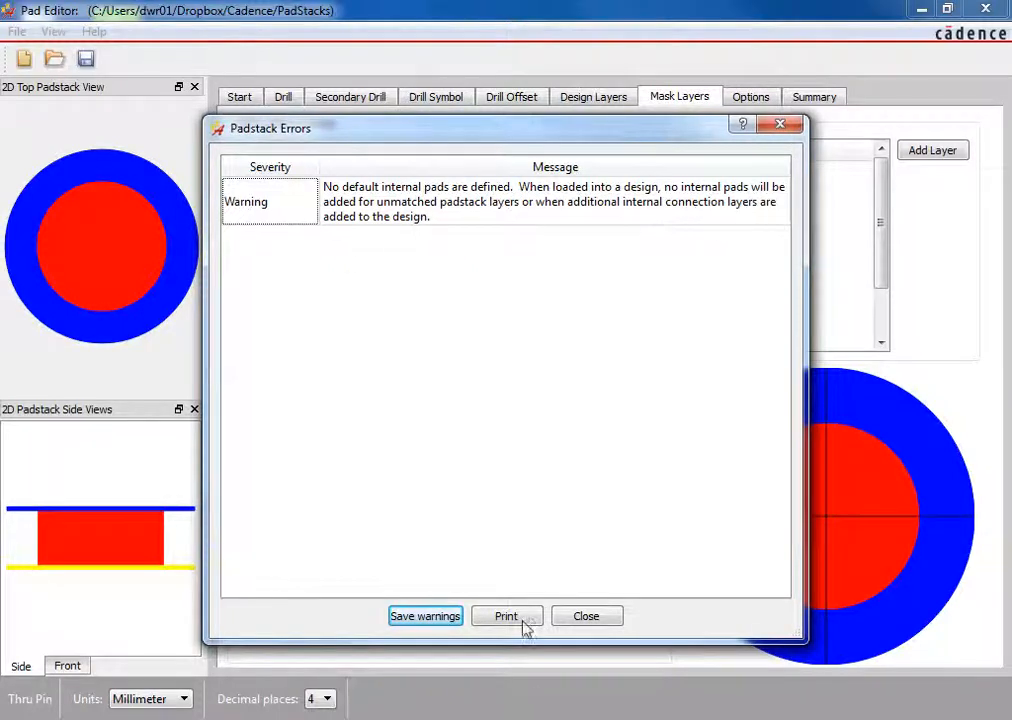
pyautogui.click(593, 618)
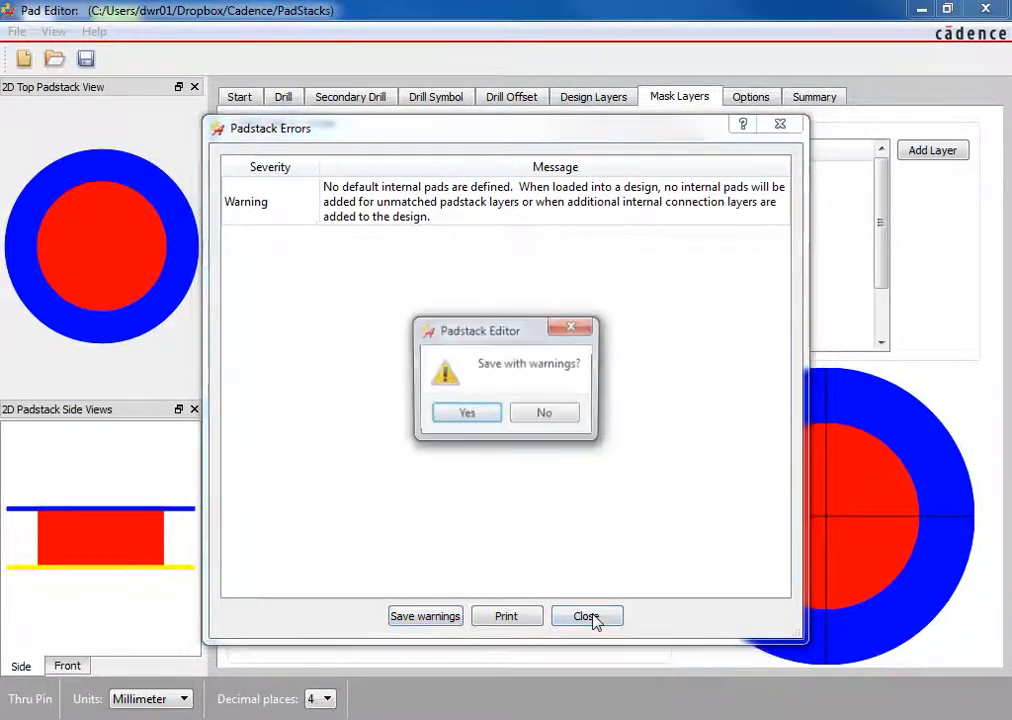
pyautogui.click(546, 415)
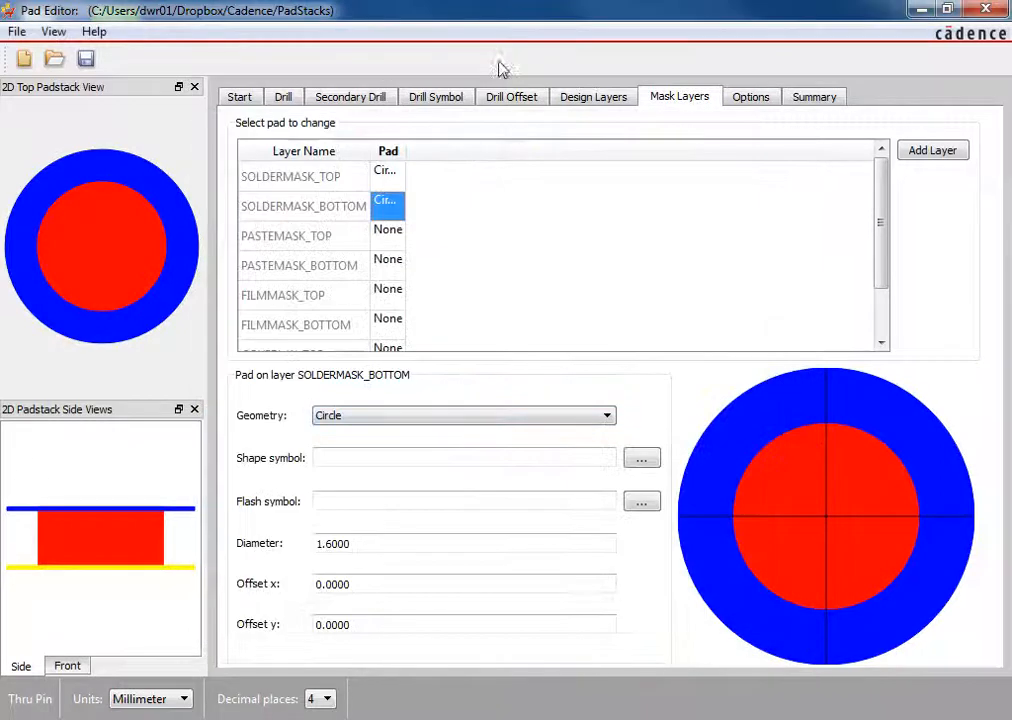
# Give the regular pad on the DEFAULT INTERNAL design layer a circle geometry with a diameter of 1.5 mm.
pyautogui.click(585, 98)
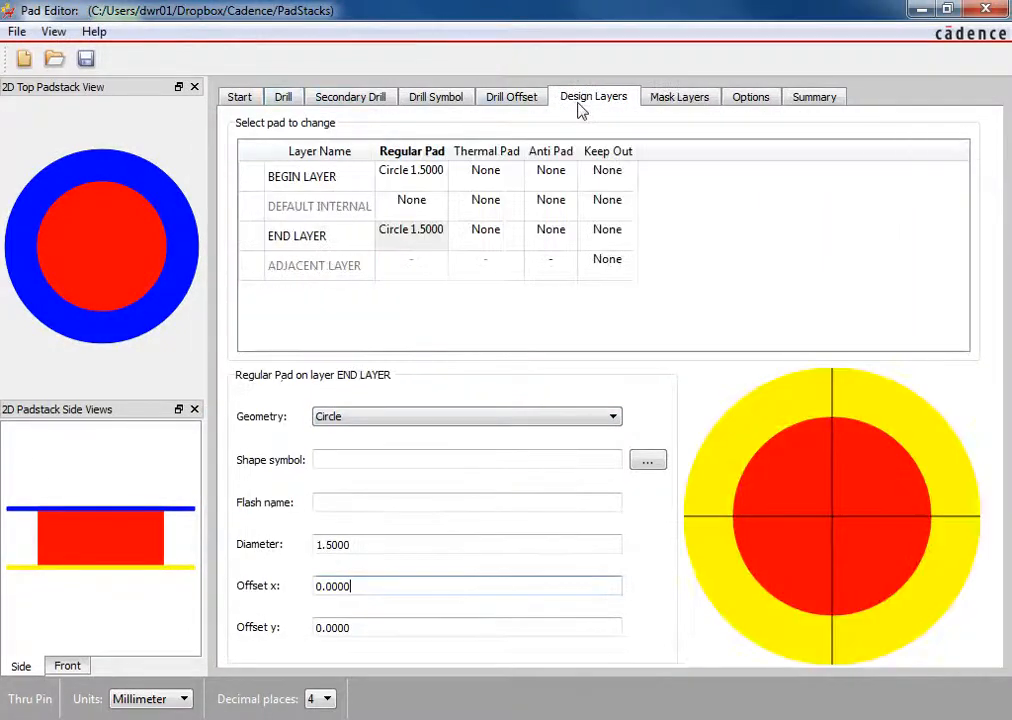
pyautogui.click(411, 201)
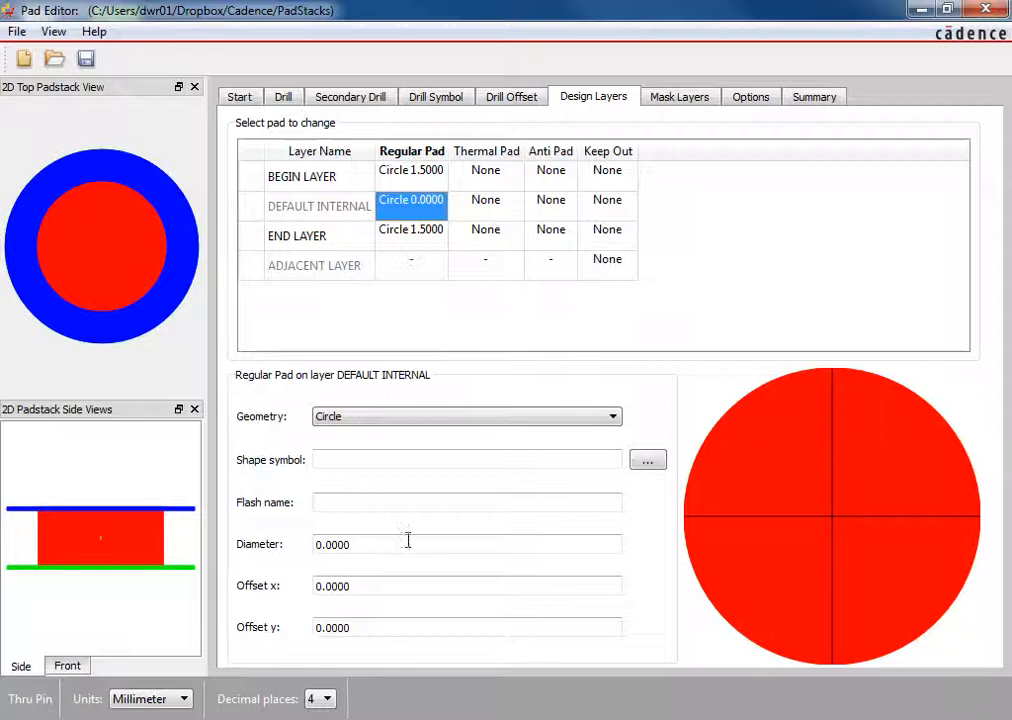
pyautogui.doubleClick(345, 545)
pyautogui.write('1.5')
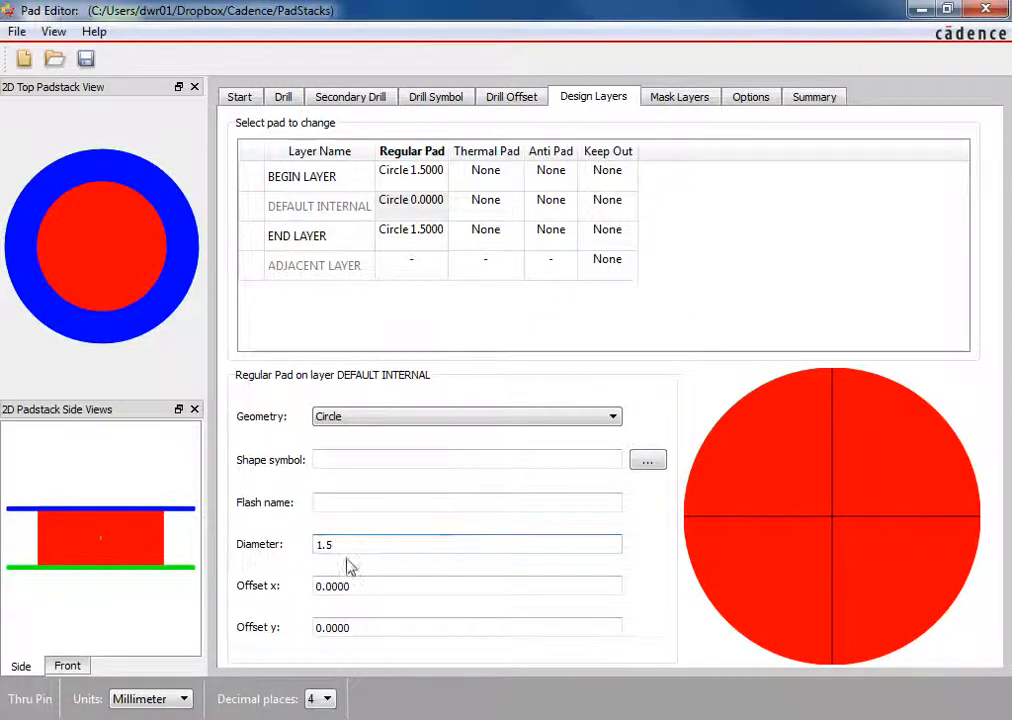
pyautogui.click(372, 586)
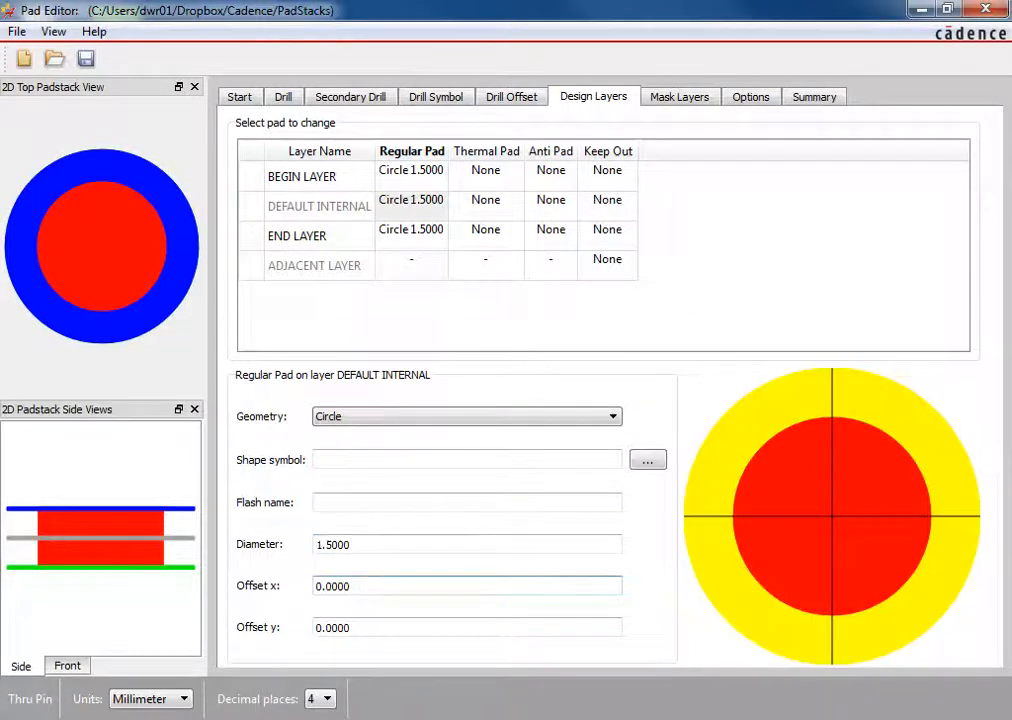
# Save the padstack in the PadStacks folder under the file name 1_15_cir.
pyautogui.moveTo(133, 610)
pyautogui.click(85, 60)
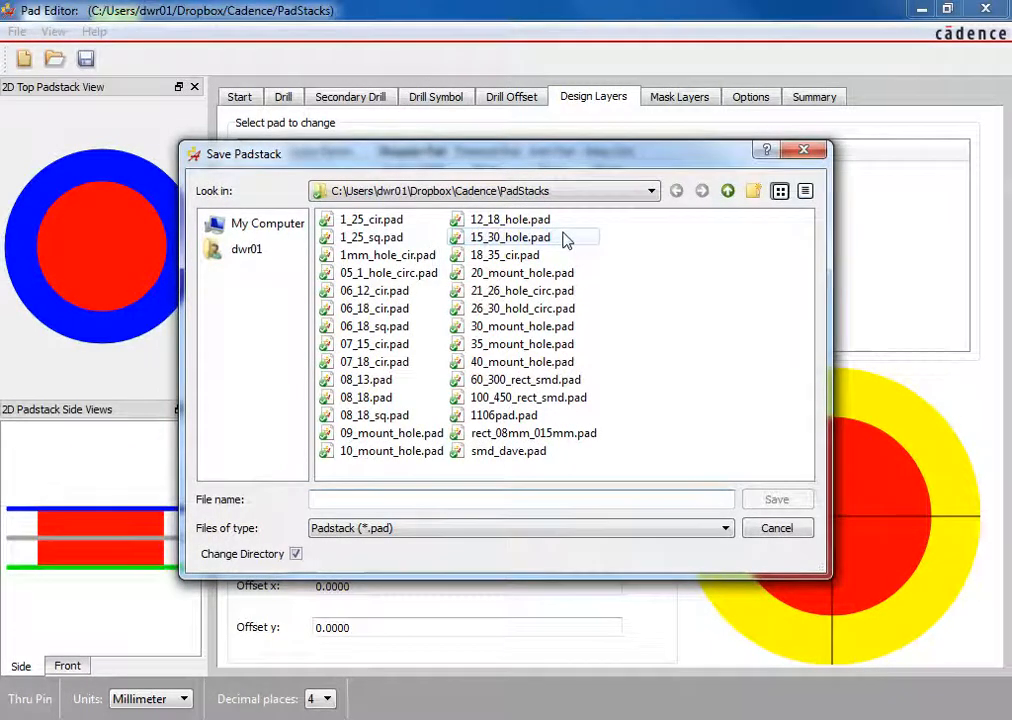
pyautogui.click(404, 192)
pyautogui.click(402, 191)
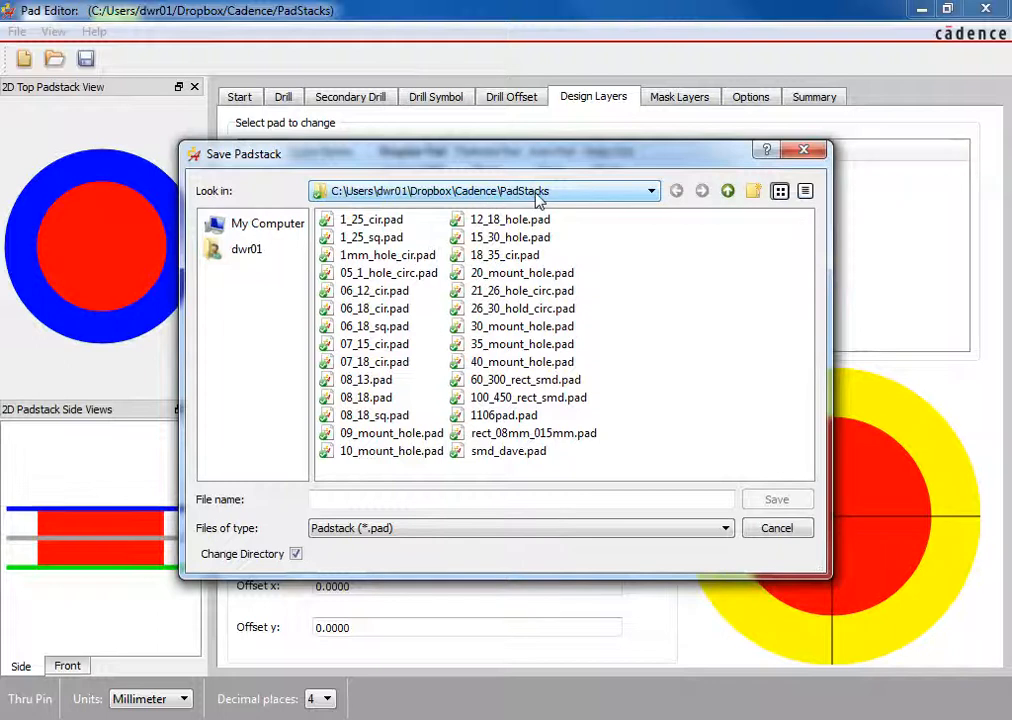
pyautogui.click(365, 501)
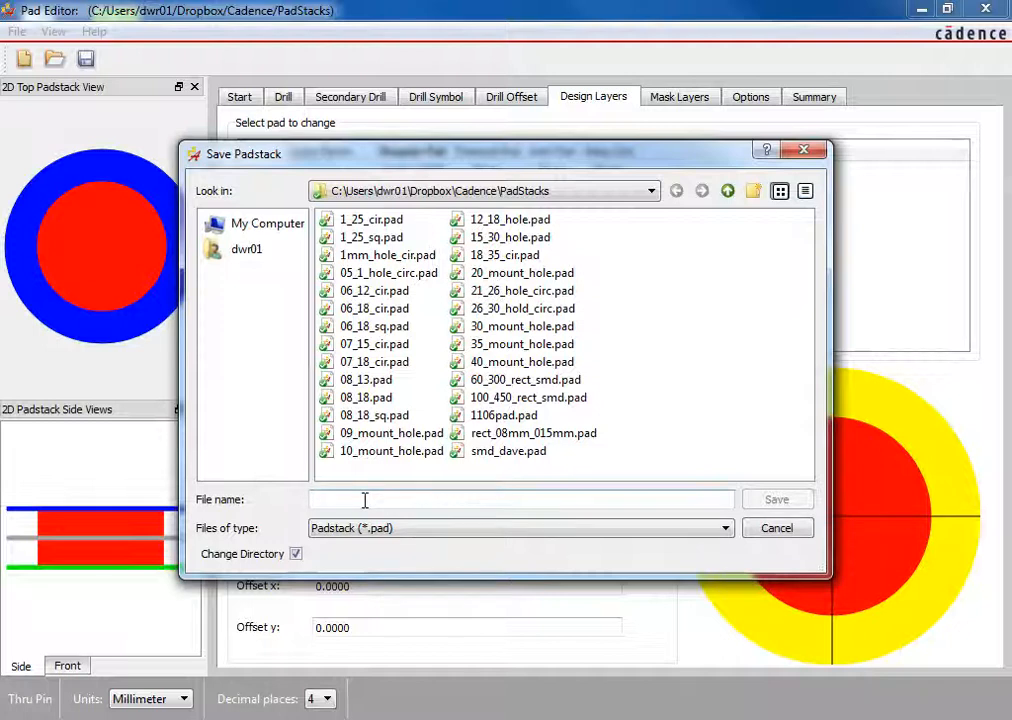
pyautogui.write('1')
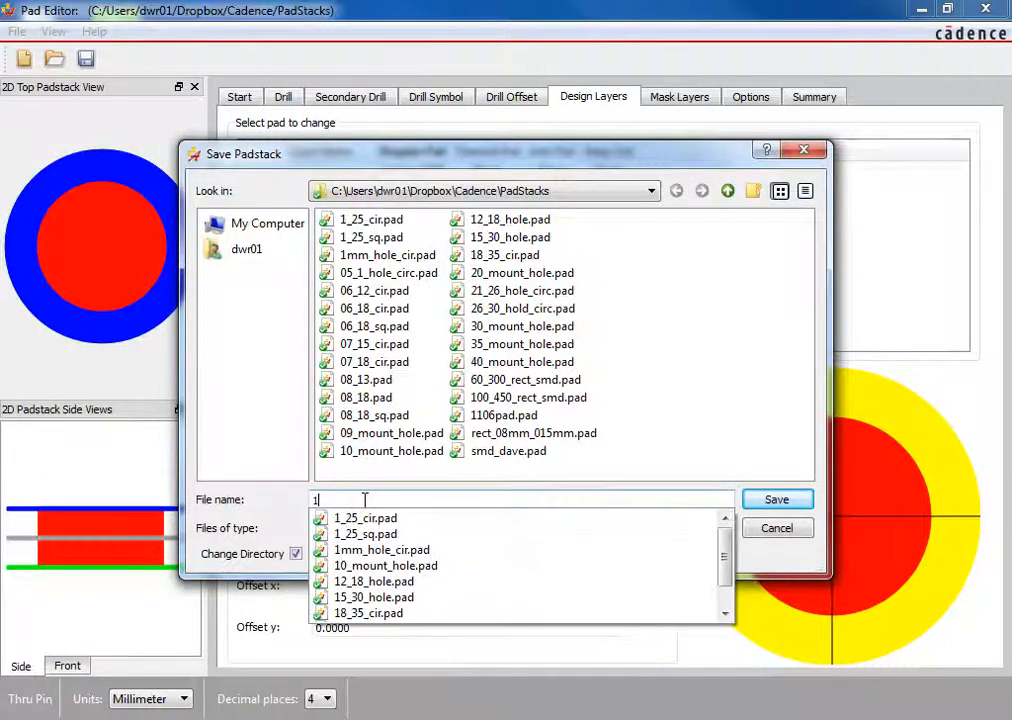
pyautogui.write(')')
pyautogui.press('BackSpace')
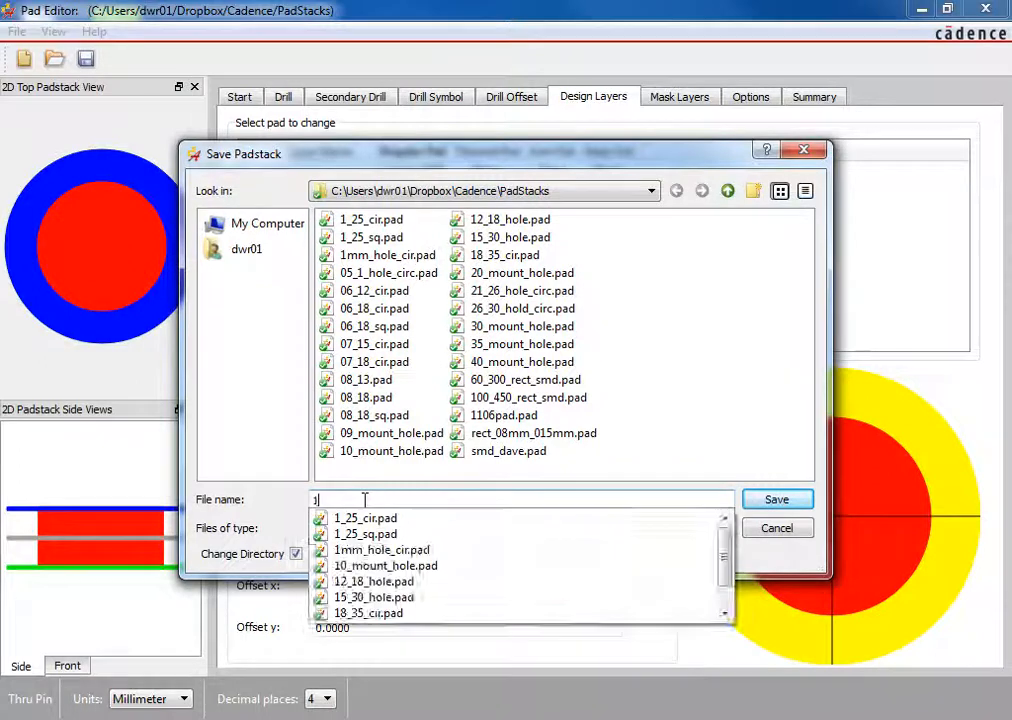
pyautogui.write('_15')
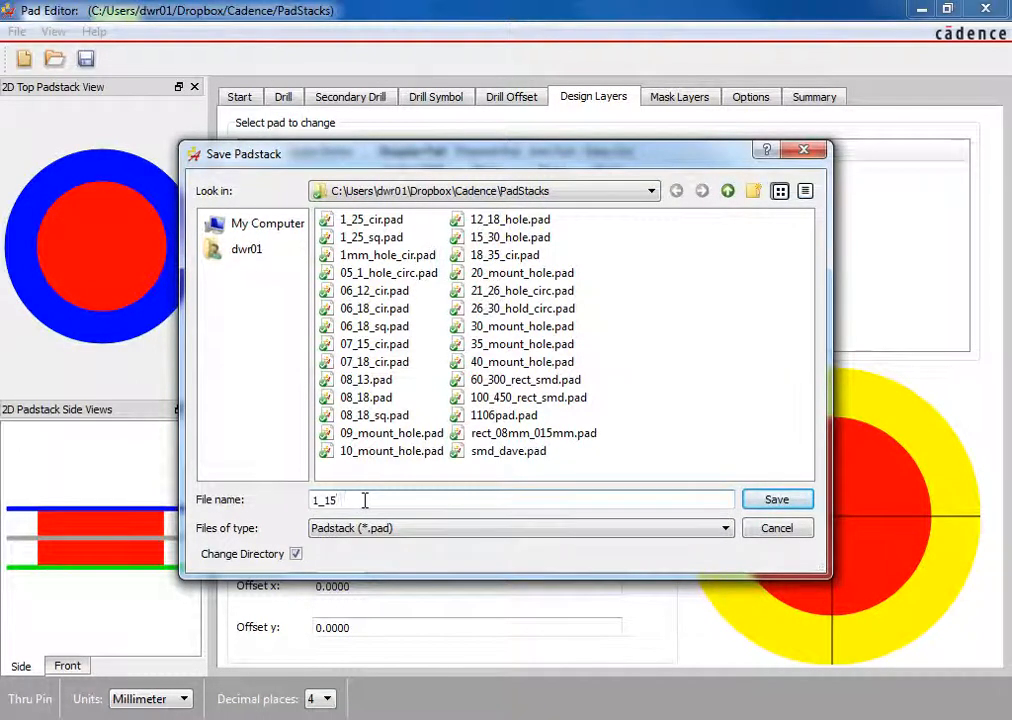
pyautogui.write('_cir')
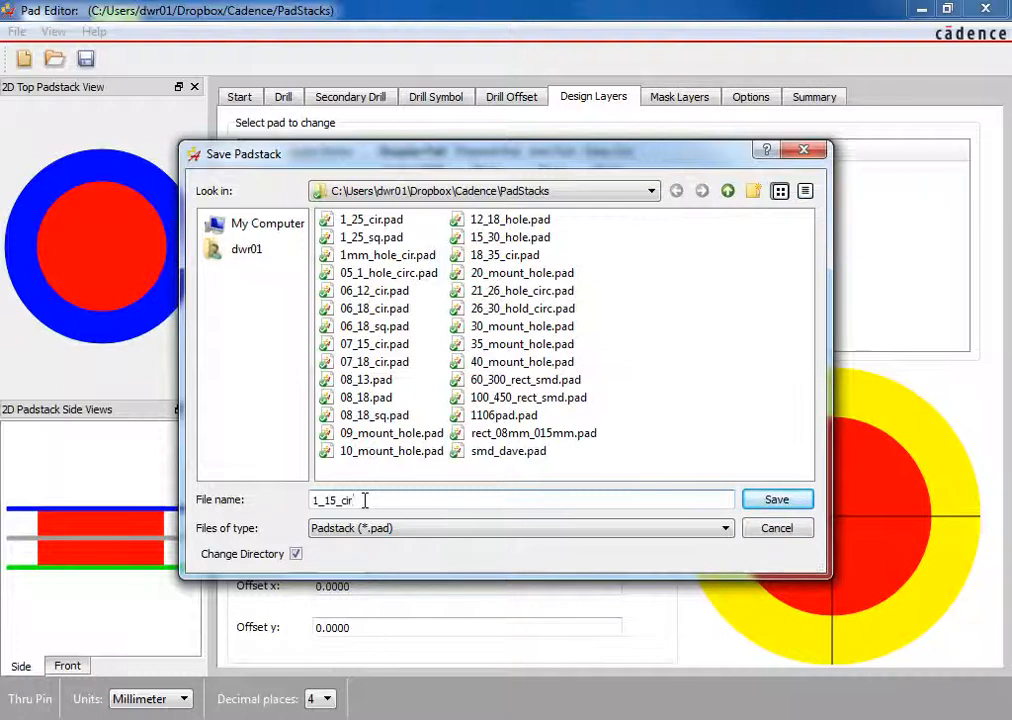
pyautogui.click(775, 500)
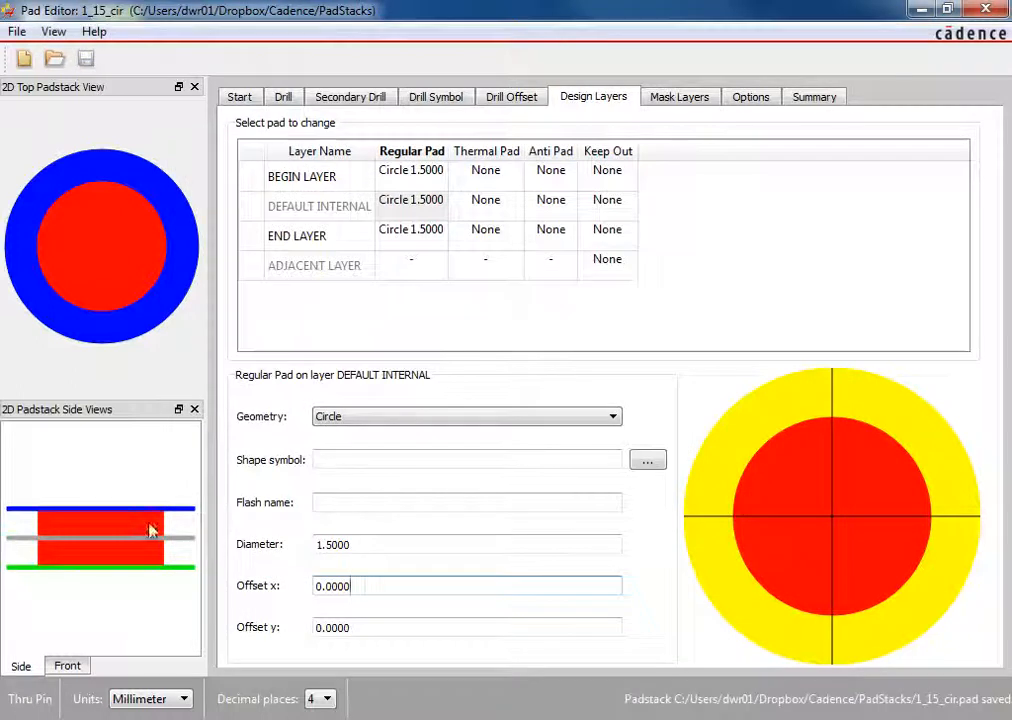